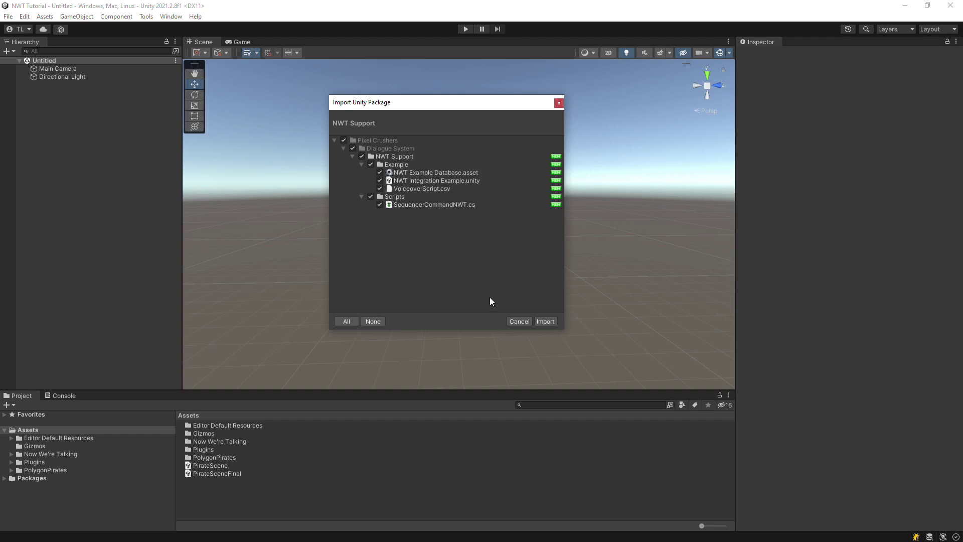
# Step: Import the NWT Support package with all items left checked
pyautogui.click(37, 454)
pyautogui.click(32, 462)
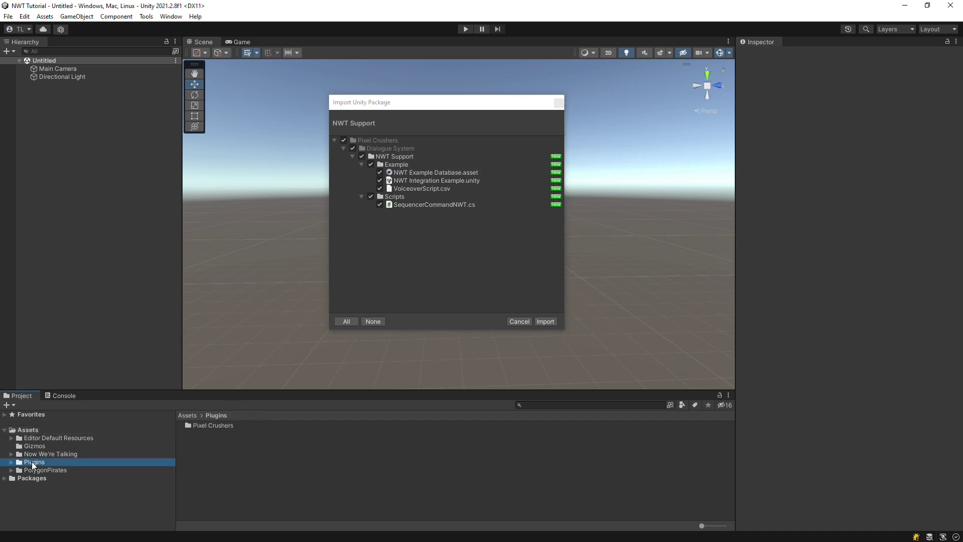
pyautogui.click(38, 471)
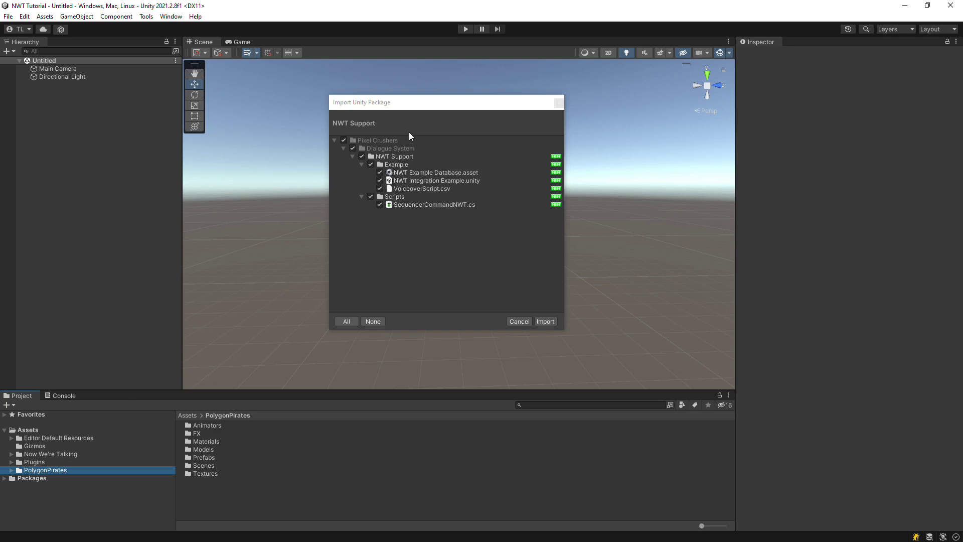
pyautogui.click(450, 111)
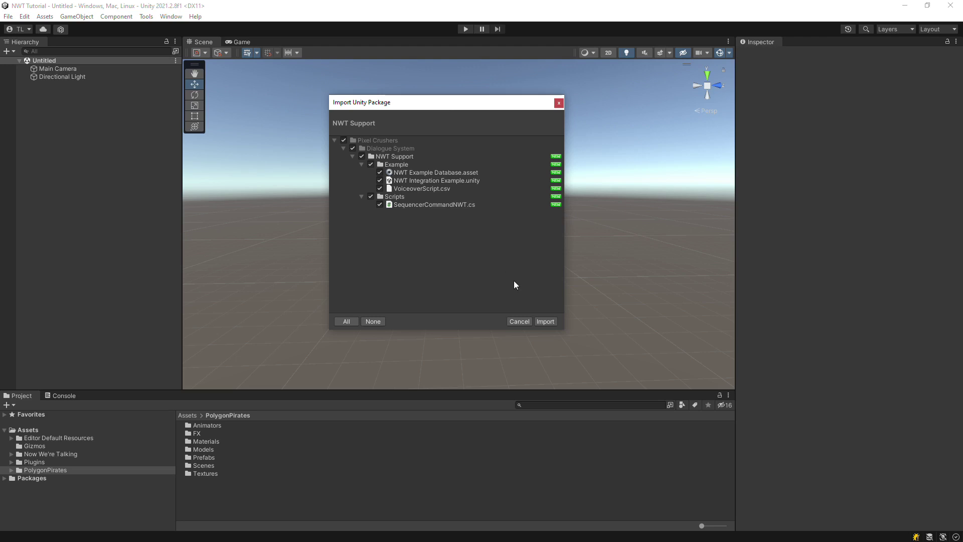
pyautogui.click(542, 321)
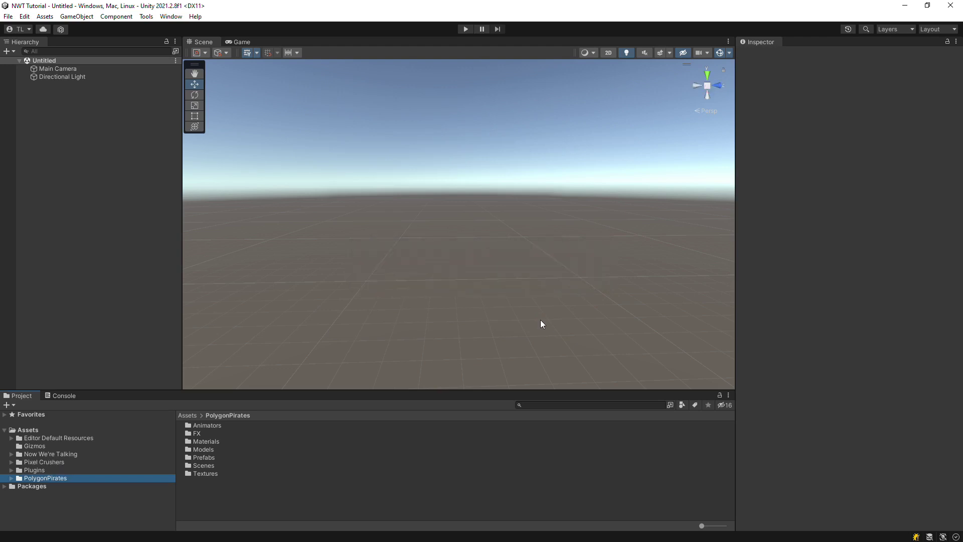
# Step: Open the NWT Integration Example scene from Pixel Crushers > Dialogue System > NWT Support > Example
pyautogui.click(11, 462)
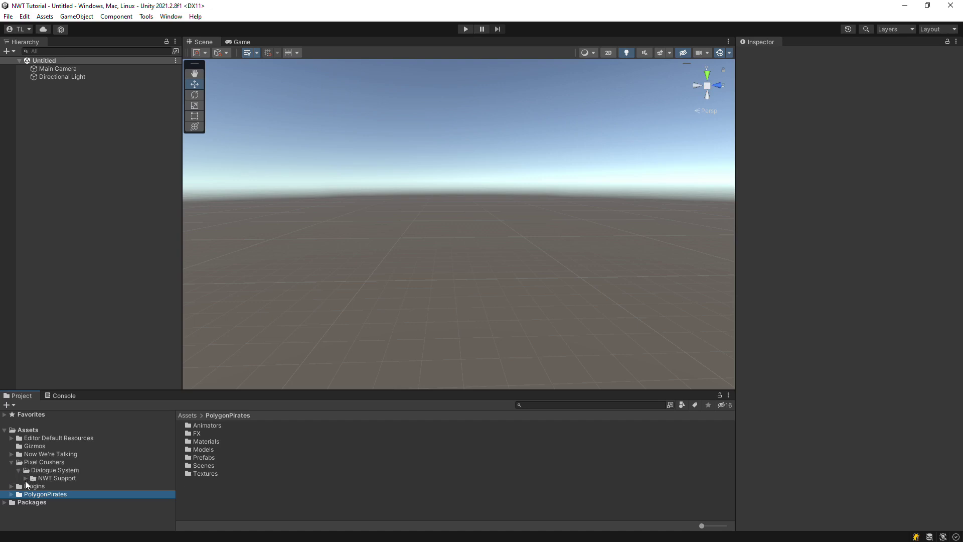
pyautogui.click(25, 479)
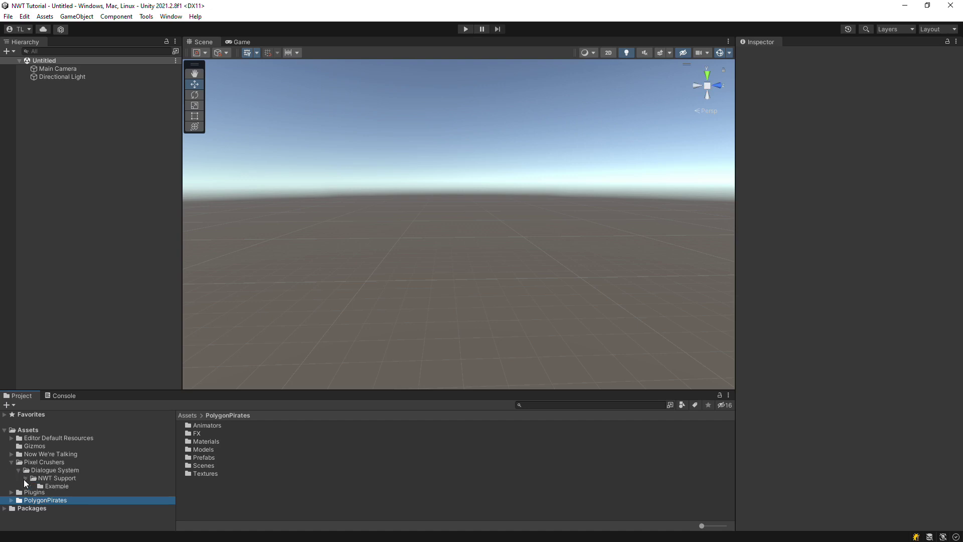
pyautogui.click(51, 486)
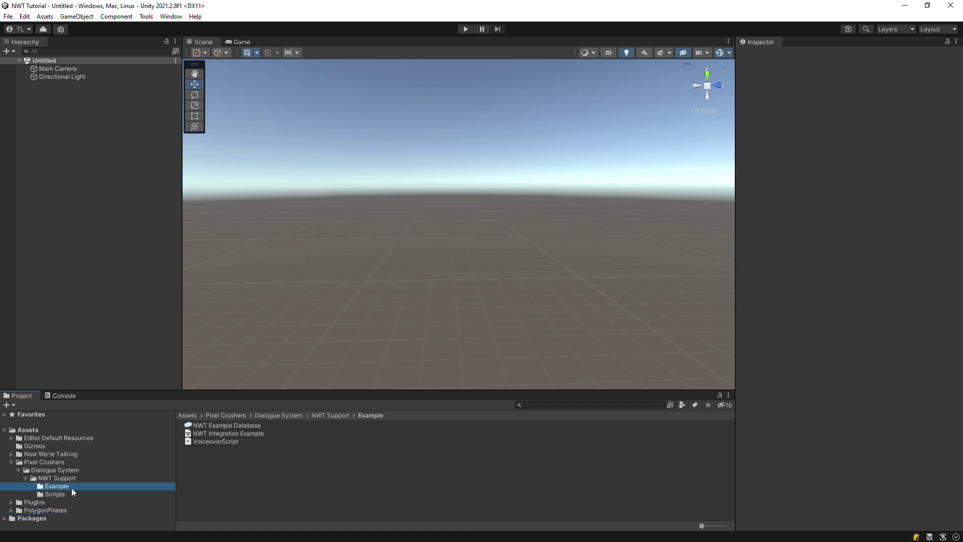
pyautogui.doubleClick(241, 433)
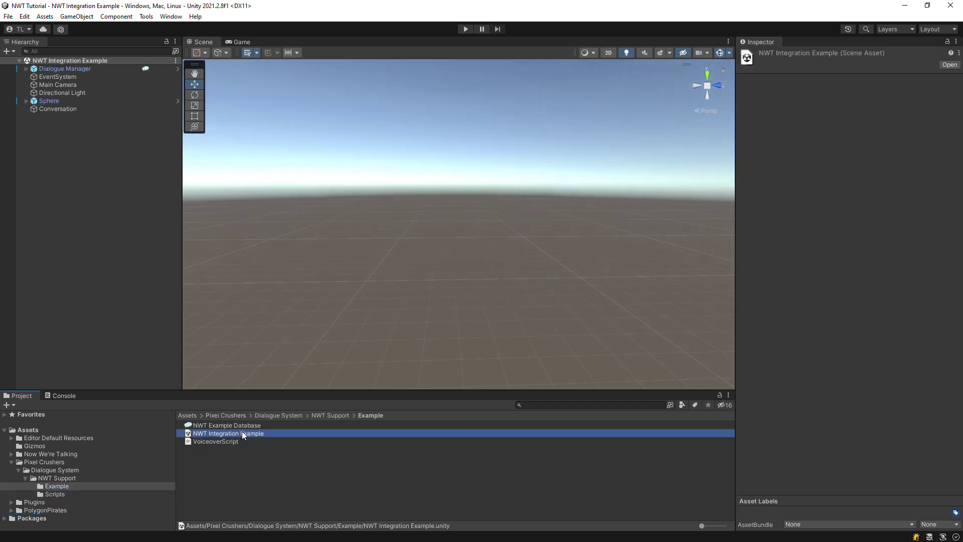
# Step: Play the example's Pirate conversation through the out-of-rum and fetch-rum replies, then stop playback
pyautogui.hotkey('ctrl', 'p')
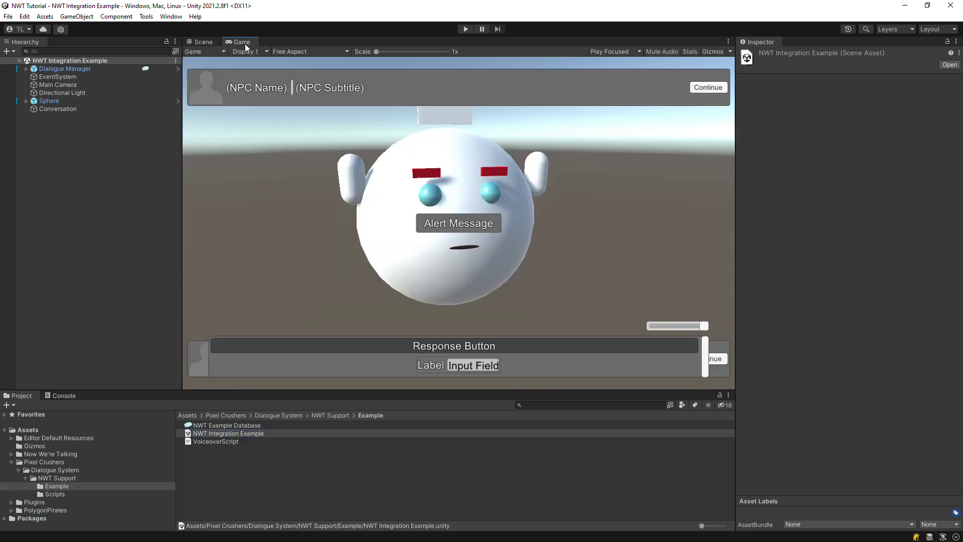
pyautogui.click(466, 29)
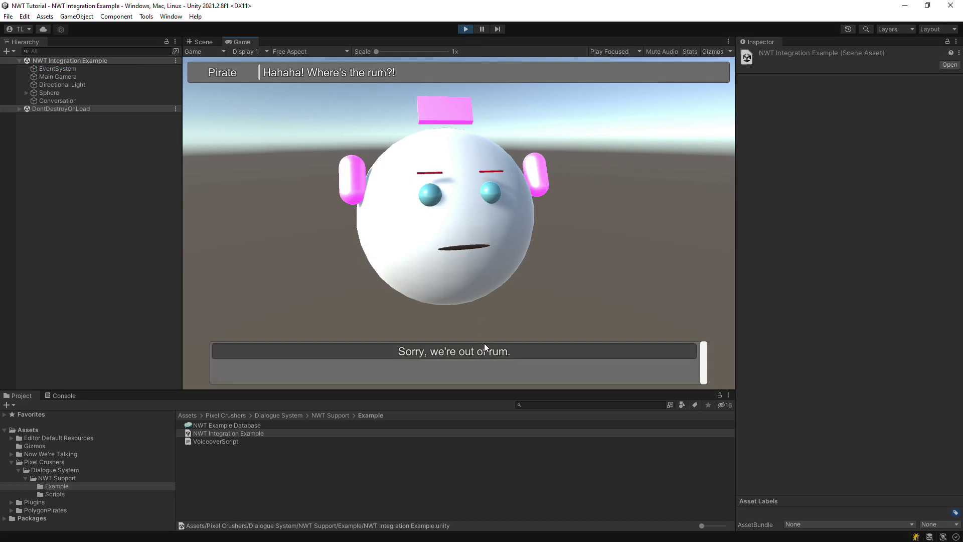
pyautogui.click(485, 348)
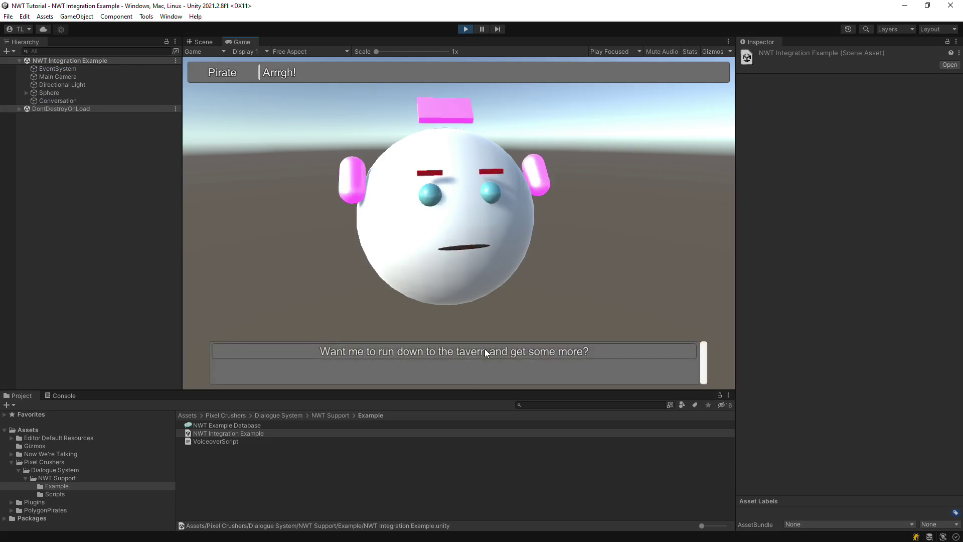
pyautogui.click(484, 351)
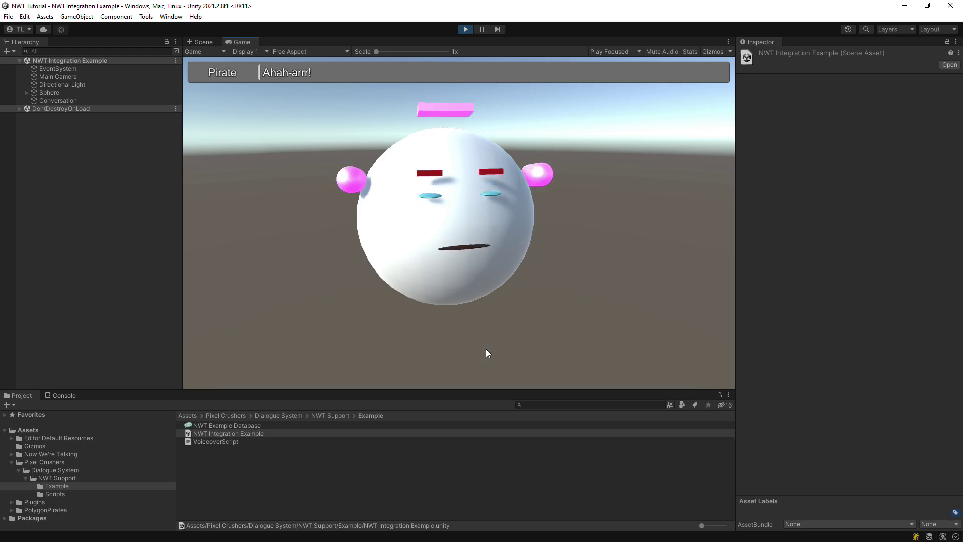
pyautogui.click(486, 349)
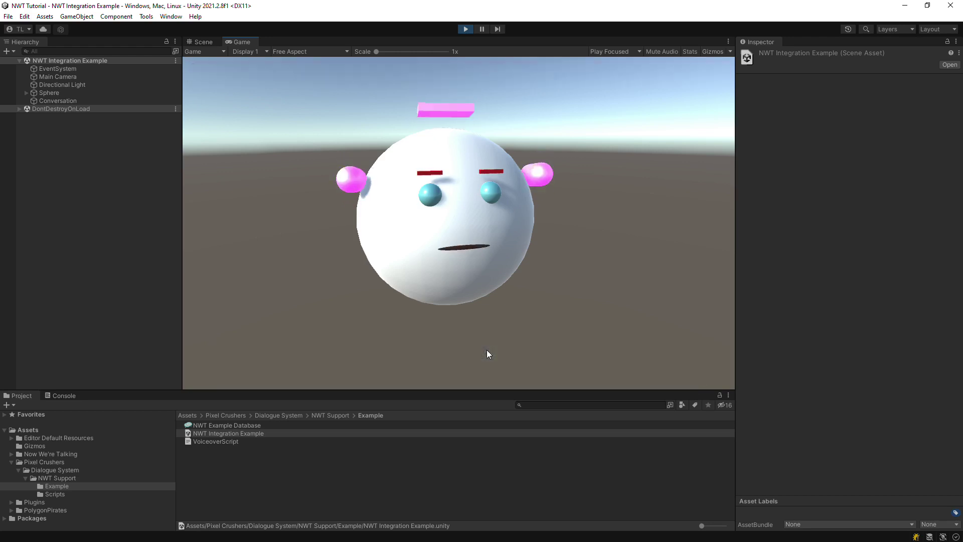
pyautogui.click(465, 29)
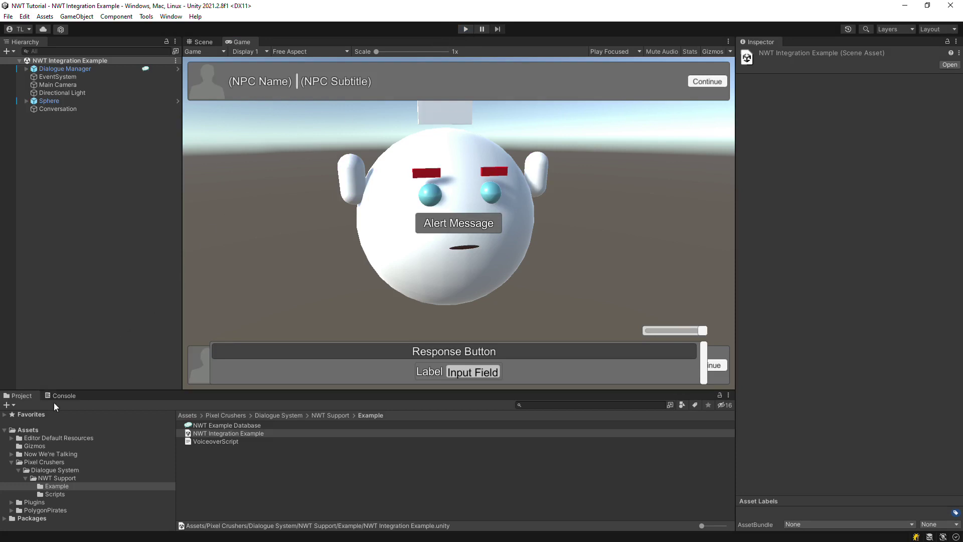
pyautogui.click(27, 429)
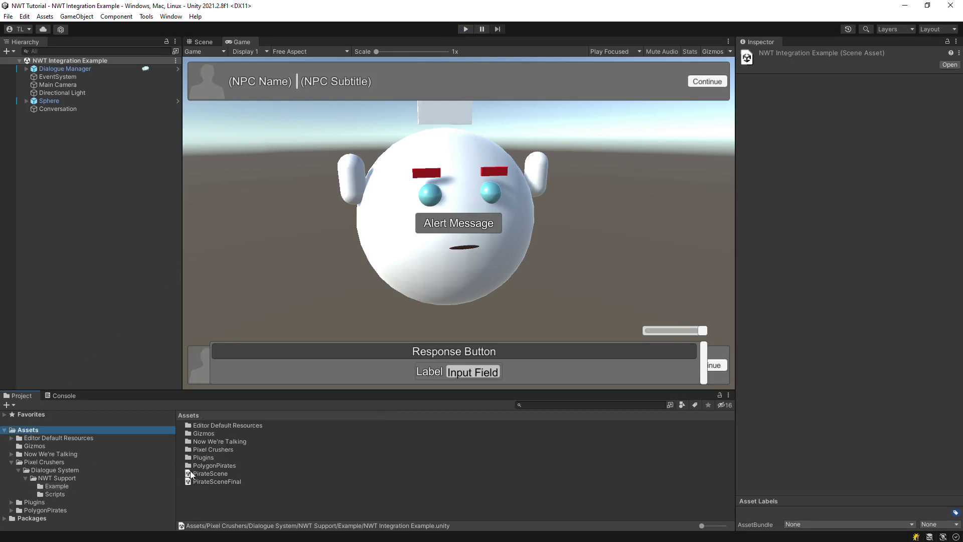
# Step: Open PirateScene and locate NWT_PlayAudio by searching the Hierarchy for 'nwt'
pyautogui.click(192, 473)
pyautogui.doubleClick(192, 473)
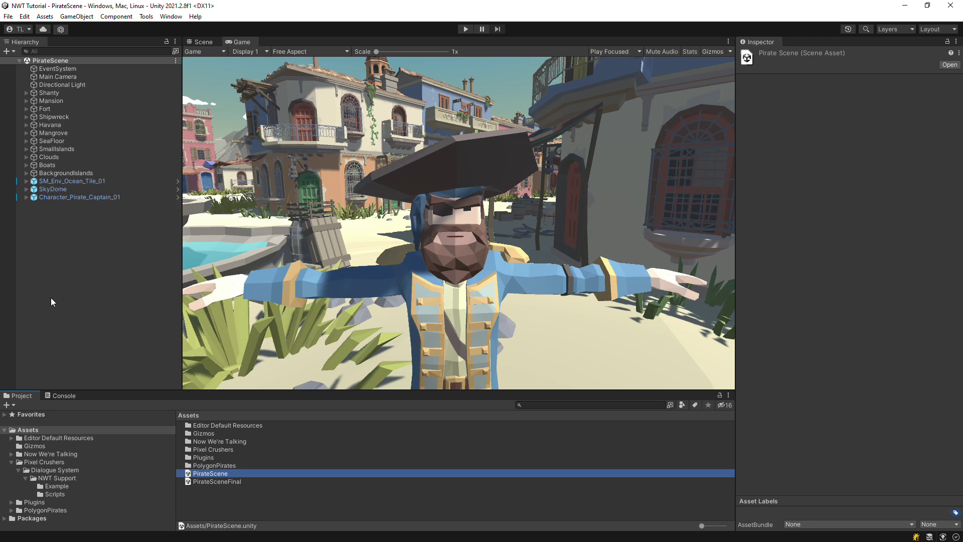
pyautogui.click(105, 51)
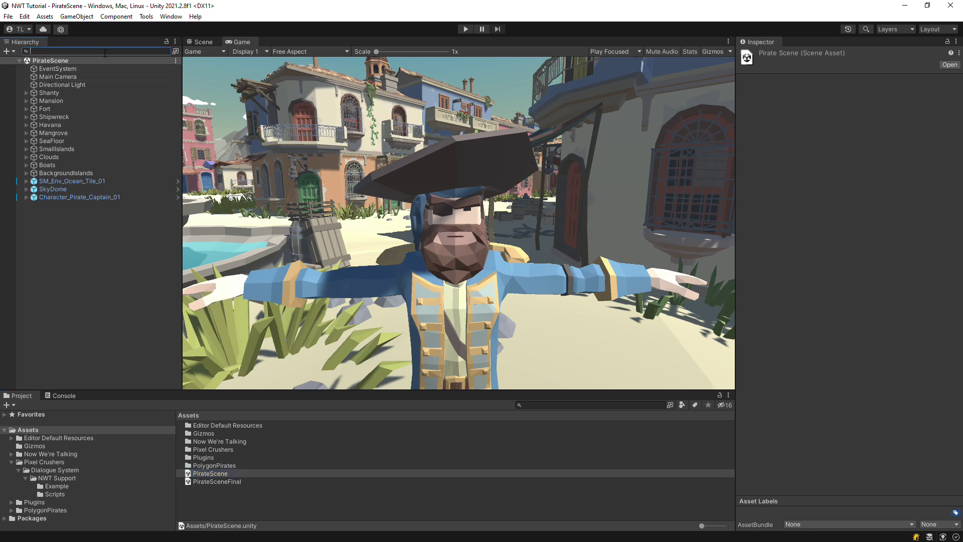
pyautogui.write('nwt')
pyautogui.click(69, 70)
pyautogui.click(167, 51)
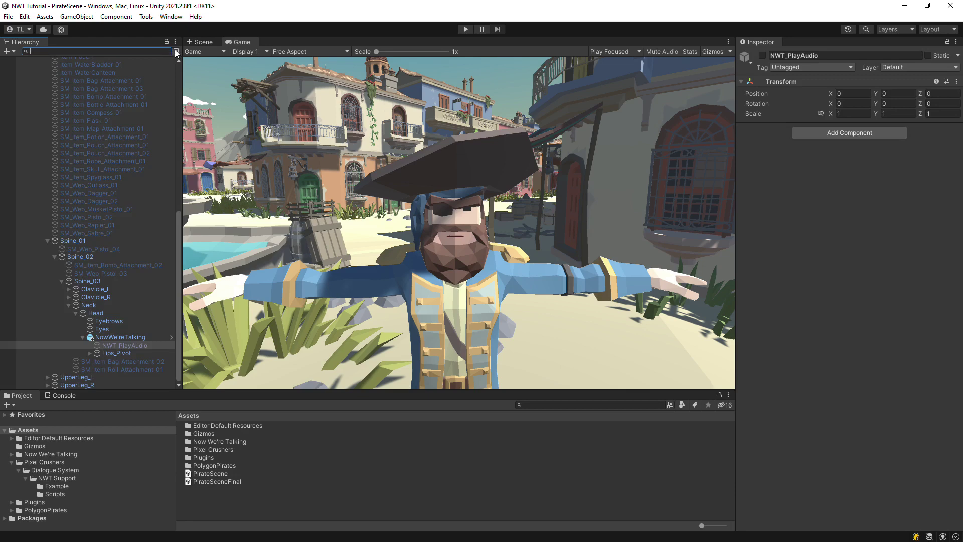
# Step: Review the NowWe'reTalking lip-sync settings on the pirate captain's head in the Inspector
pyautogui.click(119, 338)
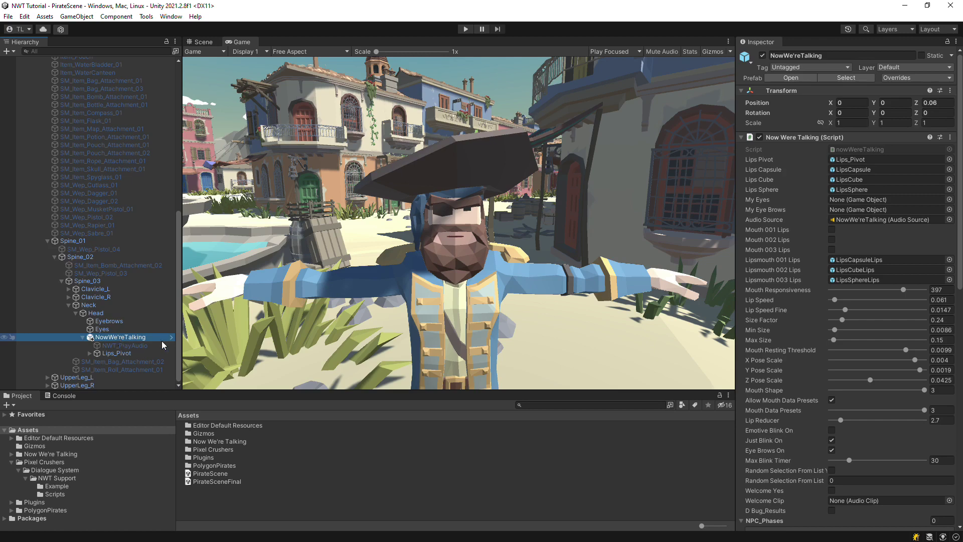
pyautogui.moveTo(960, 165); pyautogui.dragTo(961, 240)
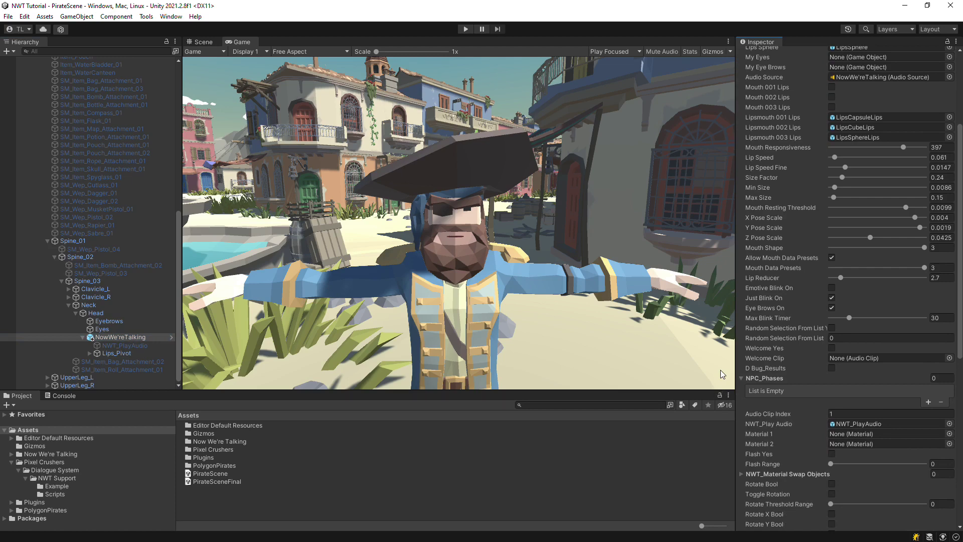
pyautogui.moveTo(180, 248); pyautogui.dragTo(180, 95)
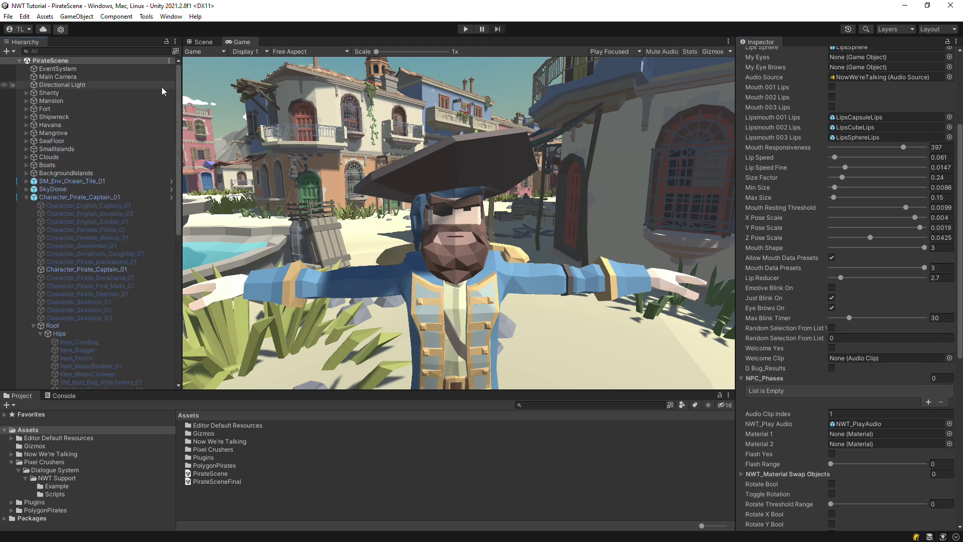
pyautogui.click(26, 197)
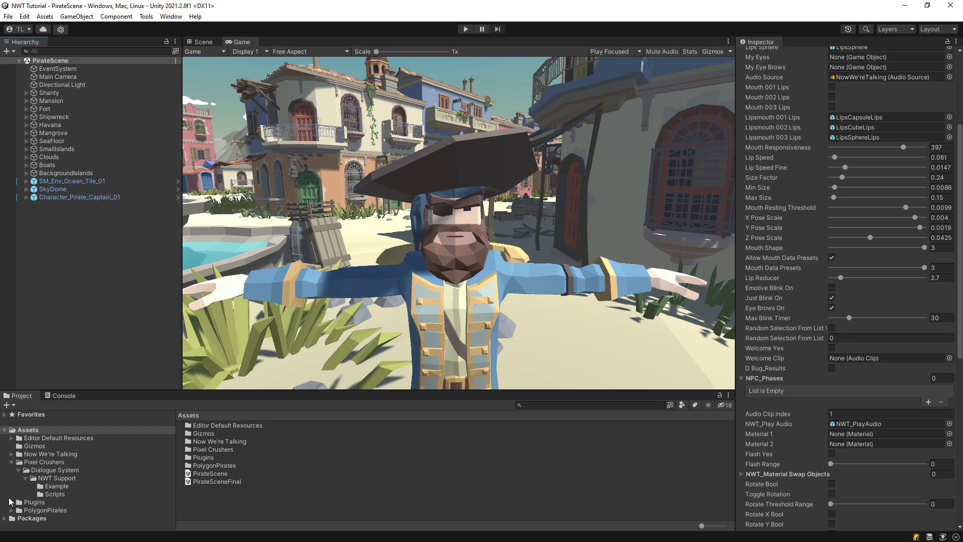
# Step: Add the Dialogue Manager prefab to PirateScene and create a new Dialogue Database for it
pyautogui.click(11, 502)
pyautogui.scroll(-5, 50, 502)
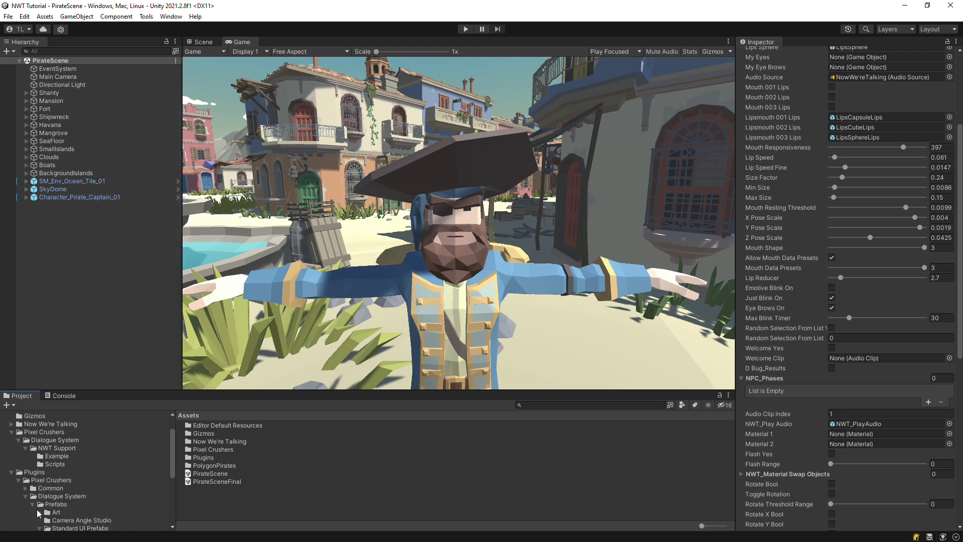
pyautogui.click(56, 414)
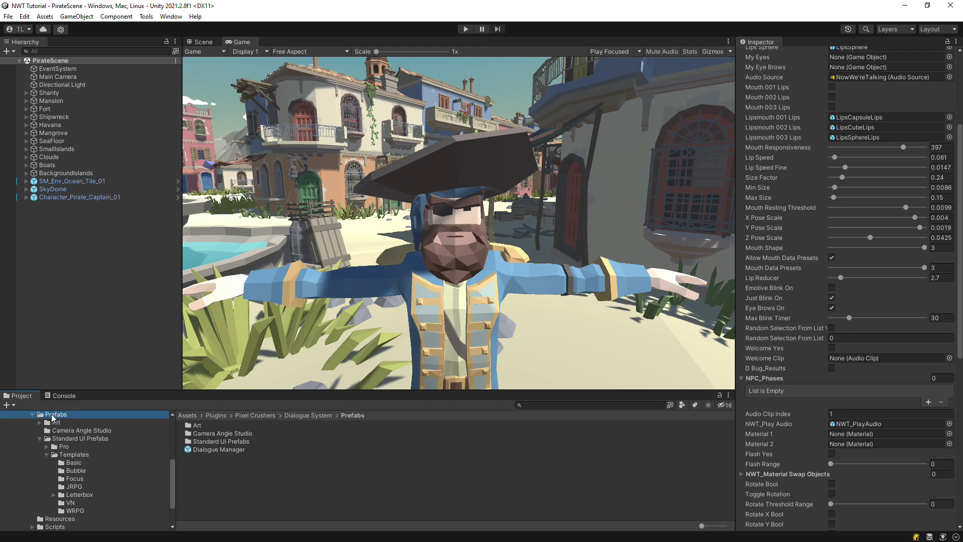
pyautogui.moveTo(230, 450); pyautogui.dragTo(66, 284)
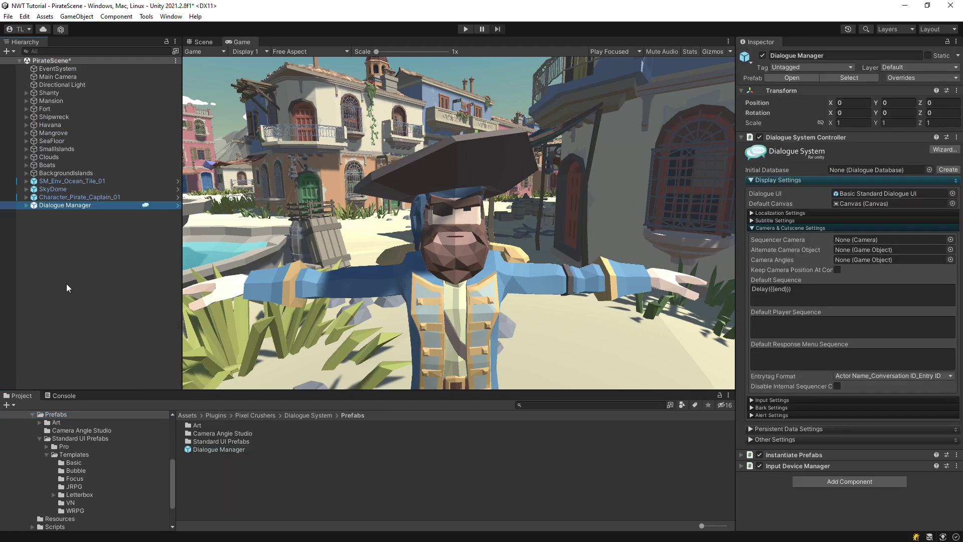
pyautogui.click(948, 170)
pyautogui.press('Return')
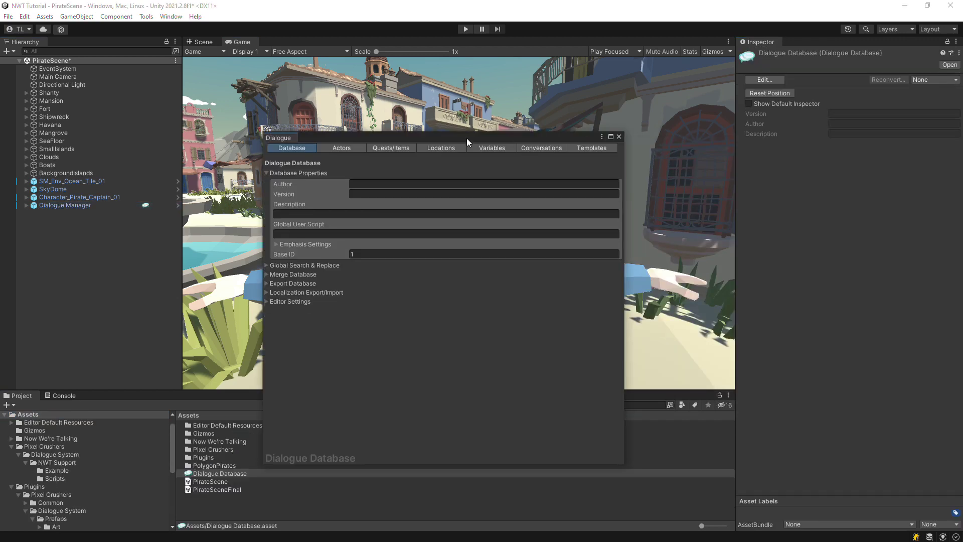
# Step: Add a 'Pirate' actor to the database and start a new conversation
pyautogui.click(337, 148)
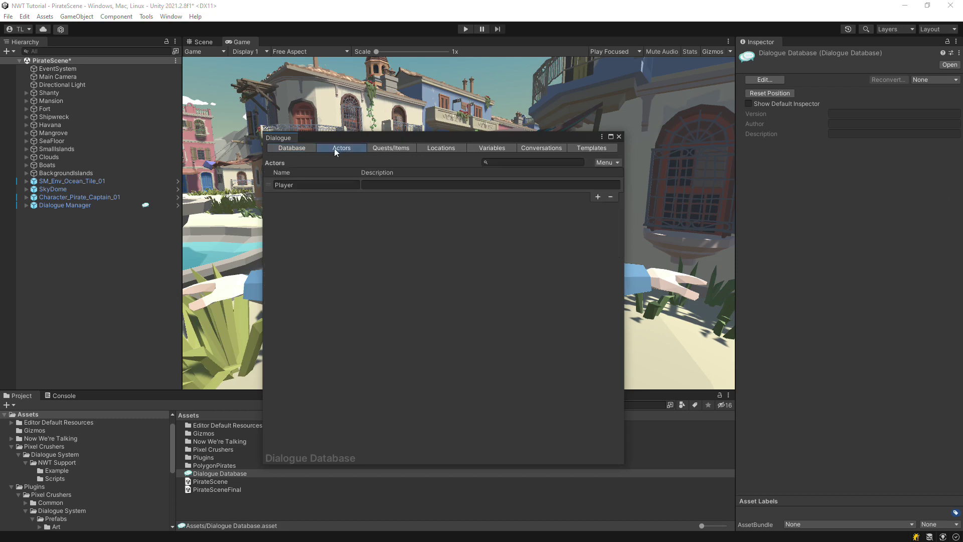
pyautogui.click(597, 197)
pyautogui.write('Pirate')
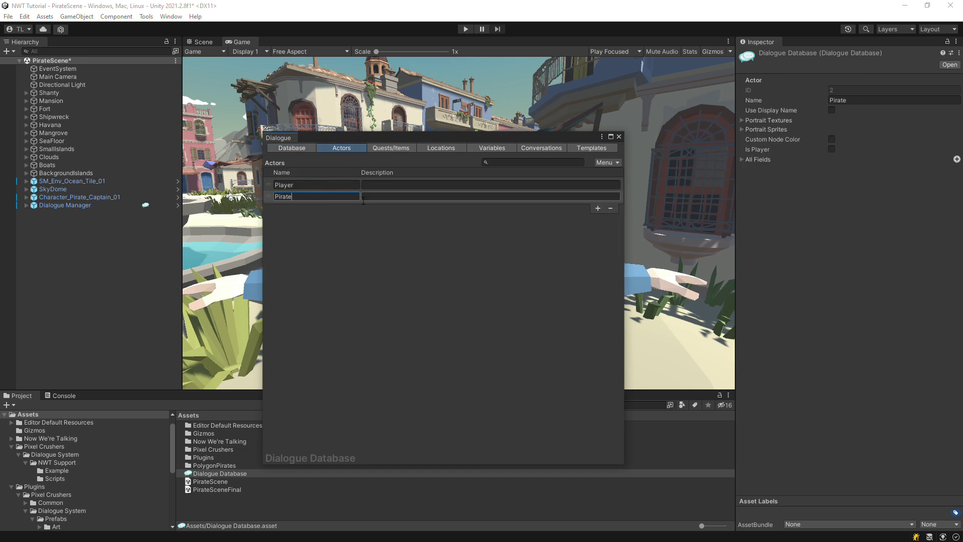
pyautogui.click(546, 149)
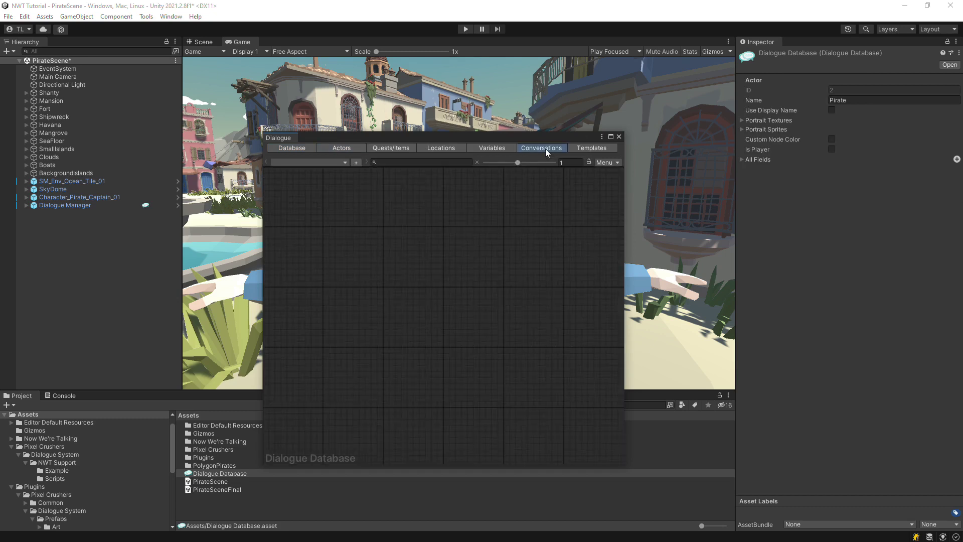
pyautogui.click(356, 163)
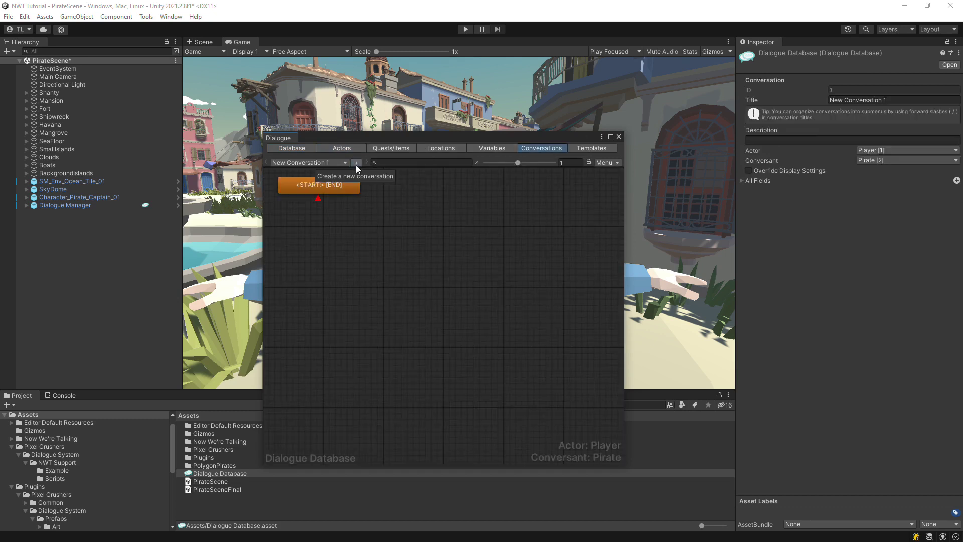
# Step: Name the conversation 'Pirate Conversation' and add its first line 'Hahaha! Where's the rum?!'
pyautogui.click(912, 100)
pyautogui.write('Pirate Conversatio')
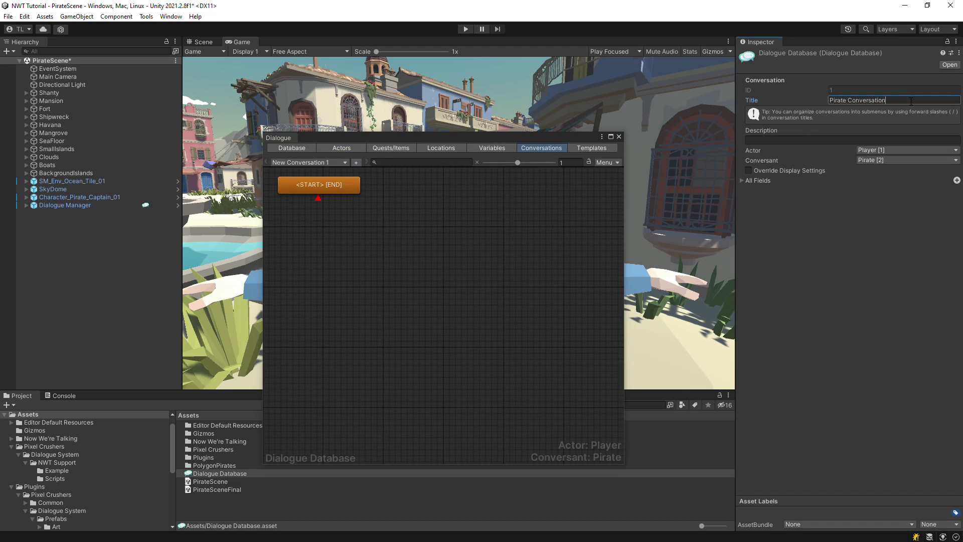
pyautogui.rightClick(323, 186)
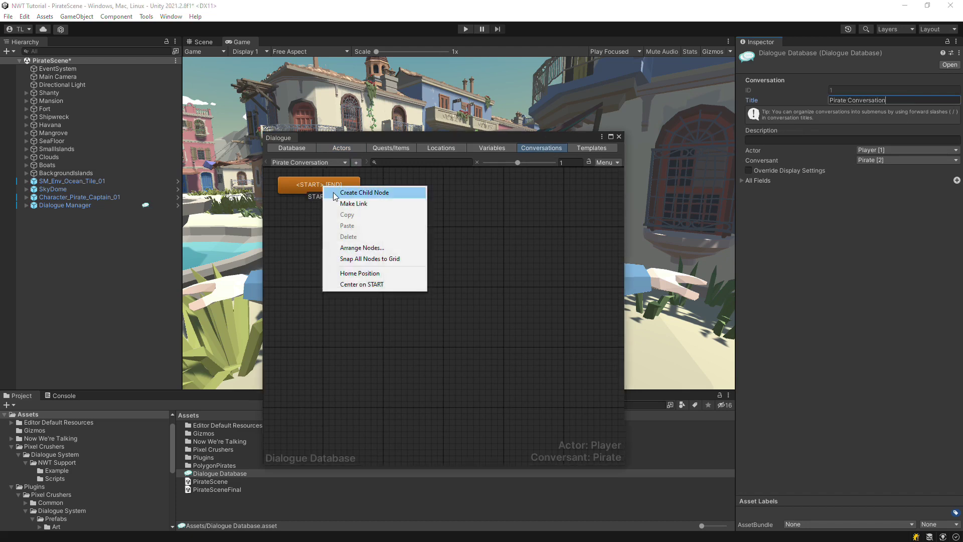
pyautogui.click(335, 196)
pyautogui.click(778, 191)
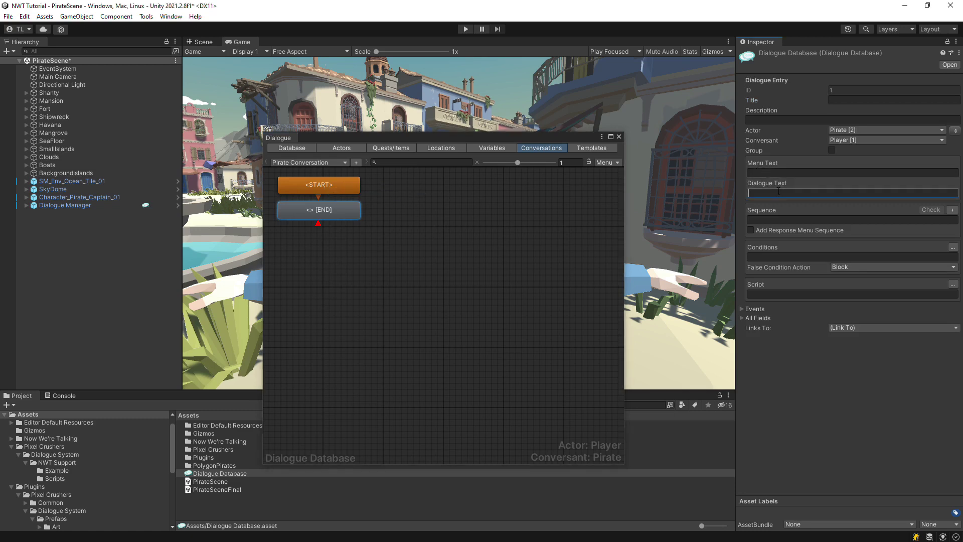
pyautogui.write("Hahaha! Where's the rum?!")
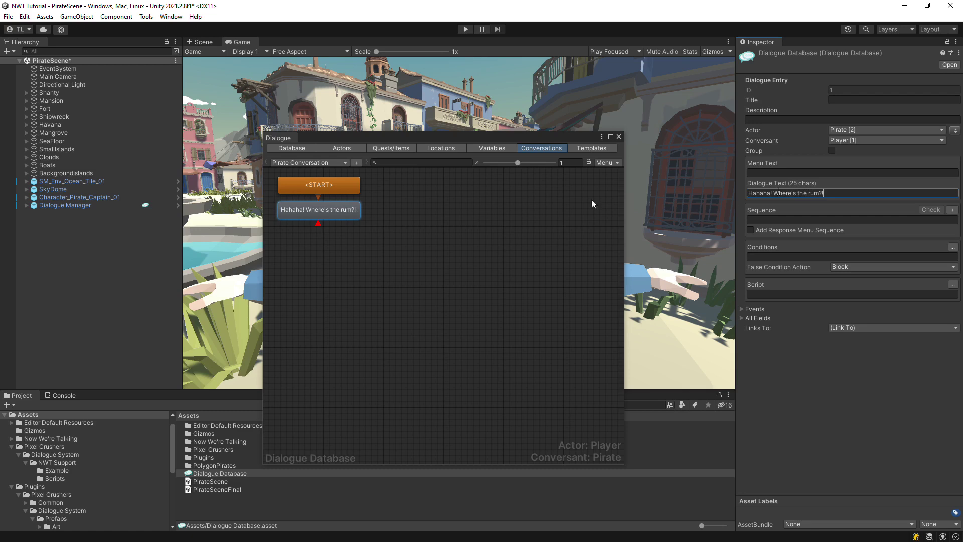
# Step: Add the reply 'Sorry, we're out of rum' followed by the pirate's 'Arrrgh' line
pyautogui.rightClick(345, 217)
pyautogui.click(347, 215)
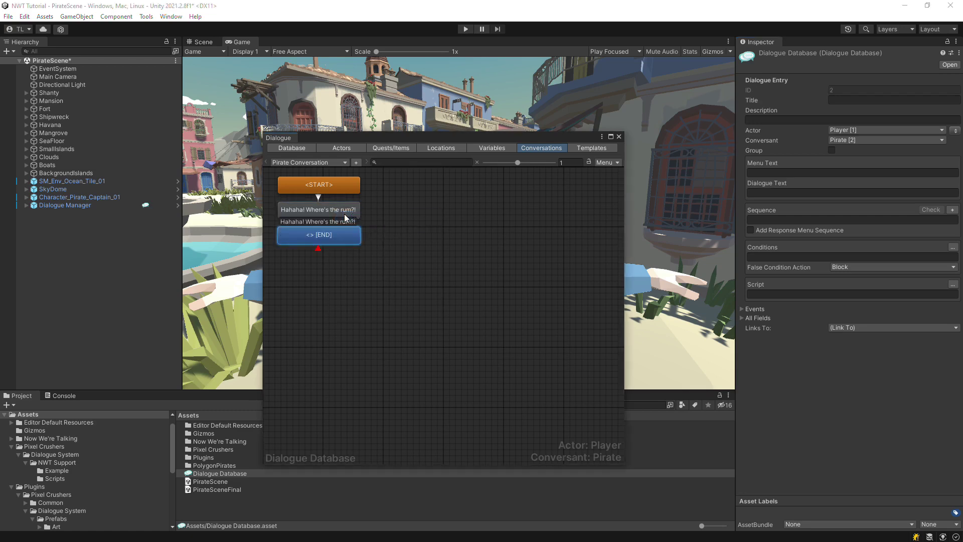
pyautogui.doubleClick(332, 239)
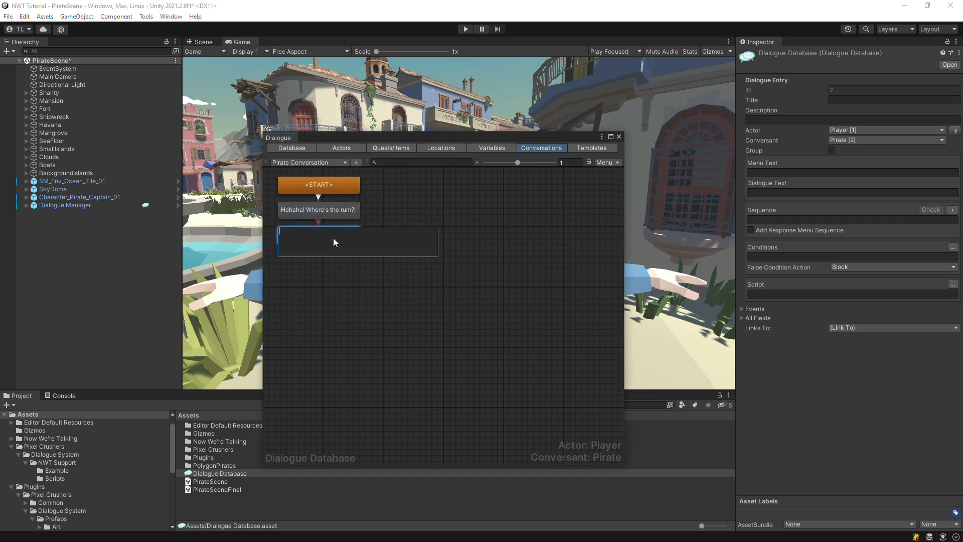
pyautogui.write("Sorry, we're out of rum.")
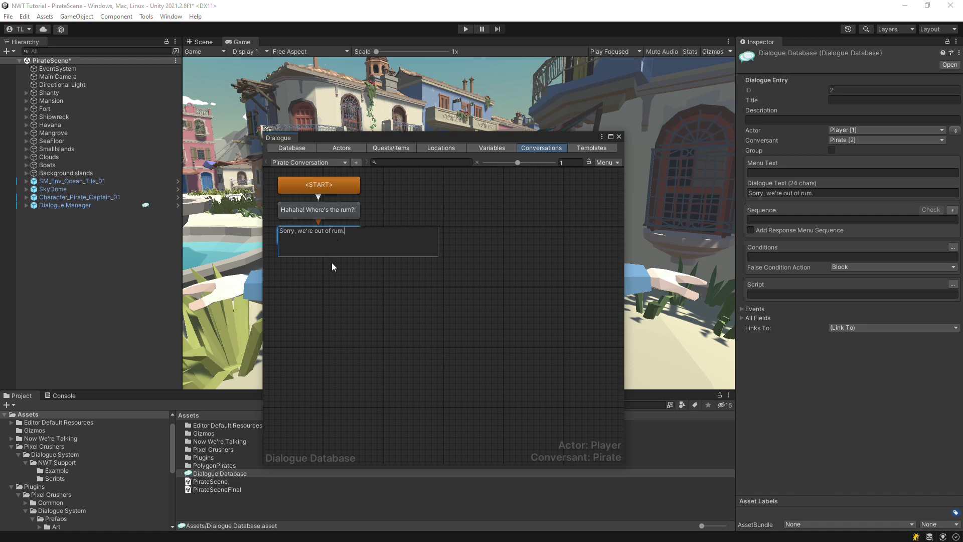
pyautogui.click(332, 264)
pyautogui.rightClick(328, 235)
pyautogui.click(343, 242)
pyautogui.doubleClick(326, 264)
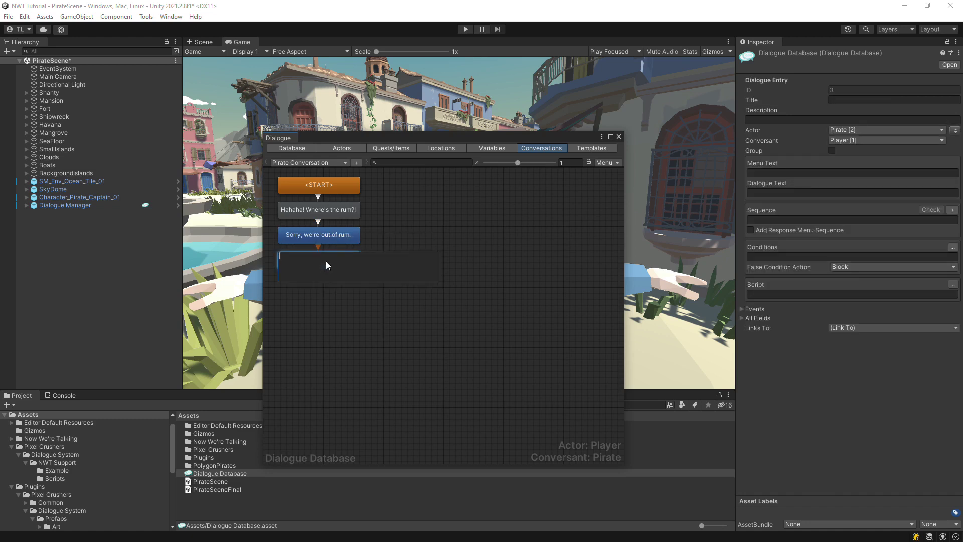
pyautogui.write('Arrrgh!')
pyautogui.click(377, 301)
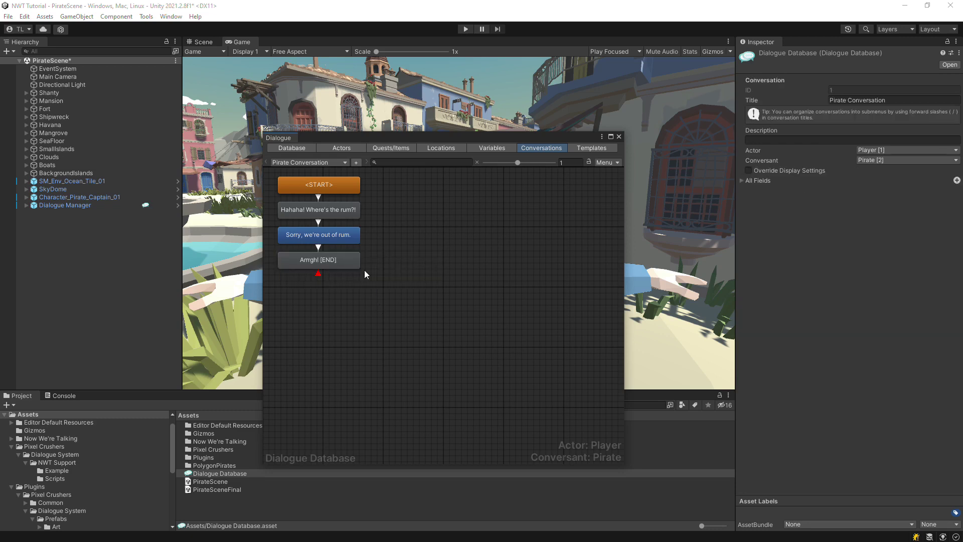
# Step: Add the player's 'Want me to run down to the tavern…' offer and the pirate's 'Ahah-arr!' reply
pyautogui.rightClick(335, 265)
pyautogui.click(344, 272)
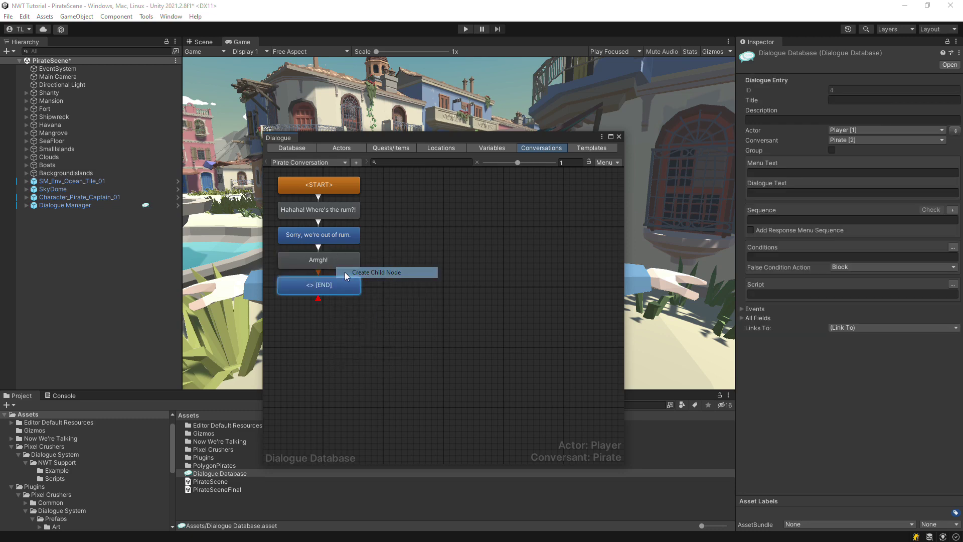
pyautogui.click(787, 190)
pyautogui.write('Wa')
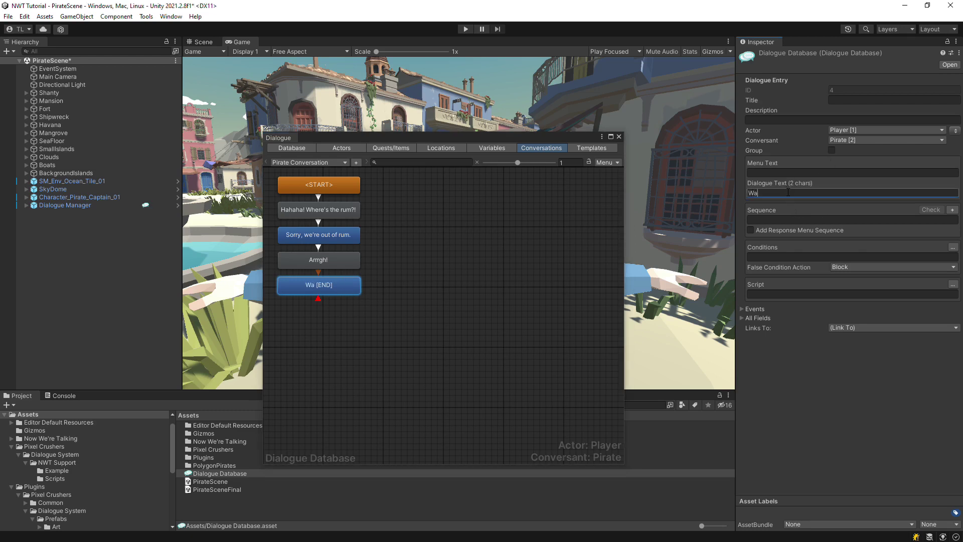
pyautogui.write('nt me to run do')
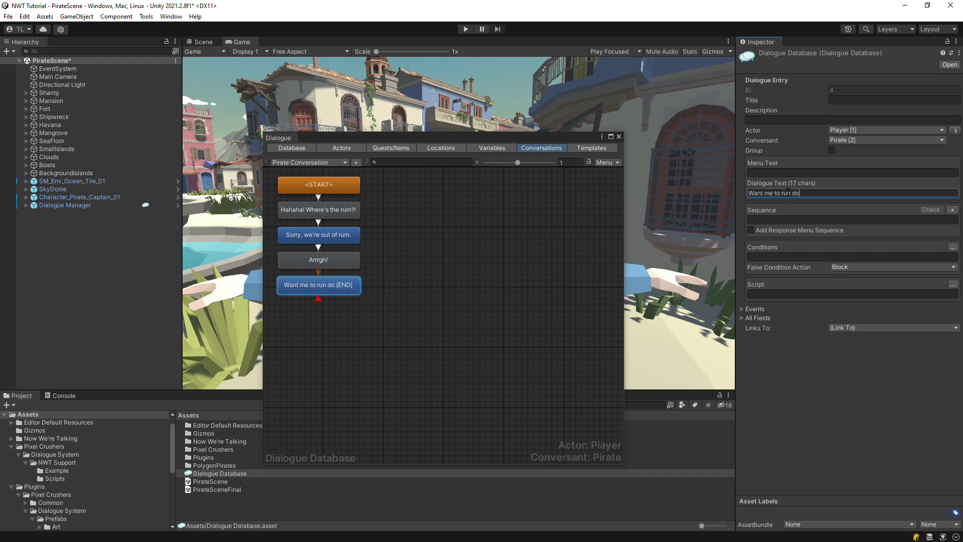
pyautogui.write('wn to the tavern and g')
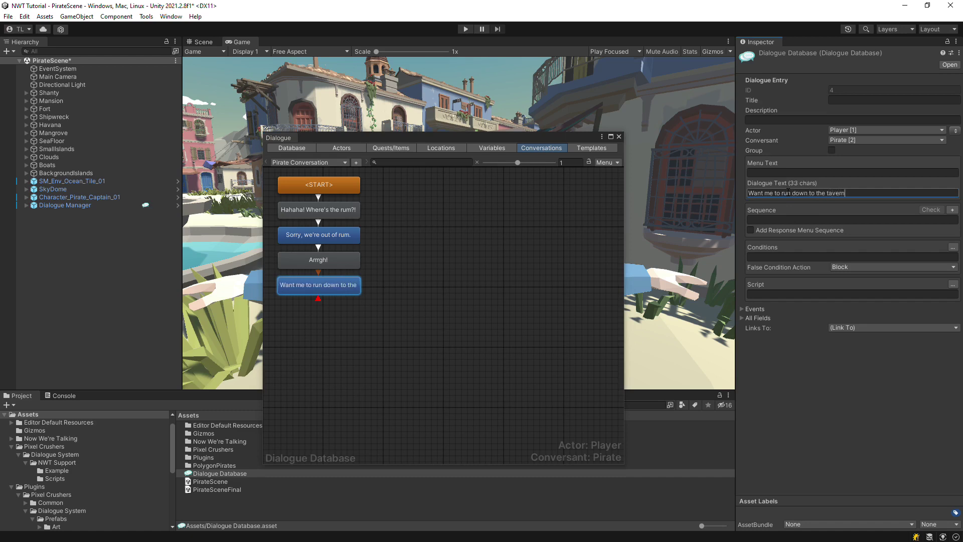
pyautogui.write('e?')
pyautogui.rightClick(338, 287)
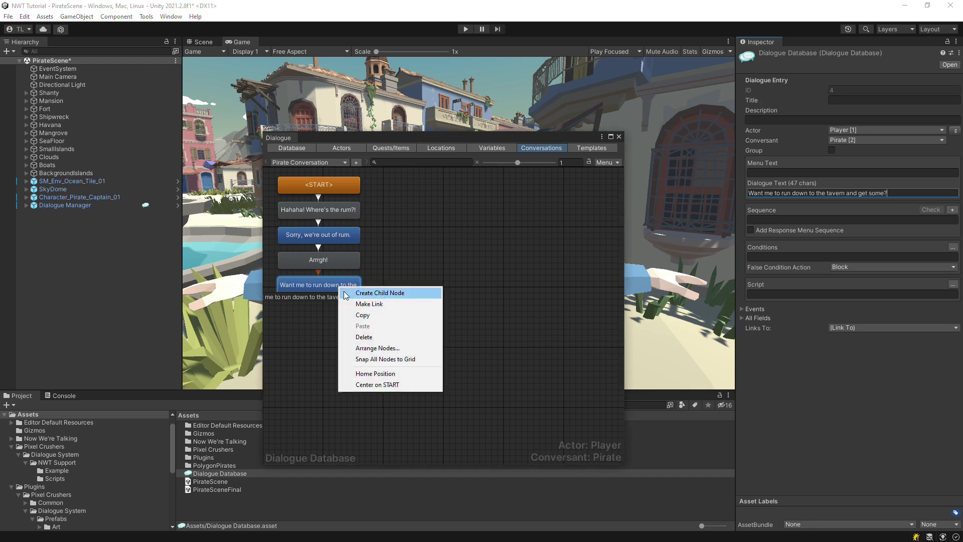
pyautogui.click(371, 293)
pyautogui.click(817, 192)
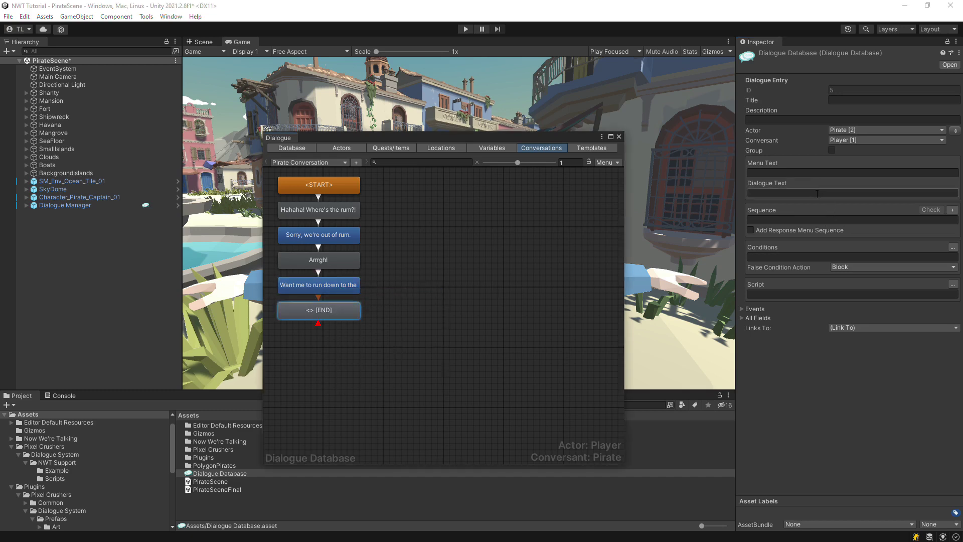
pyautogui.write('A')
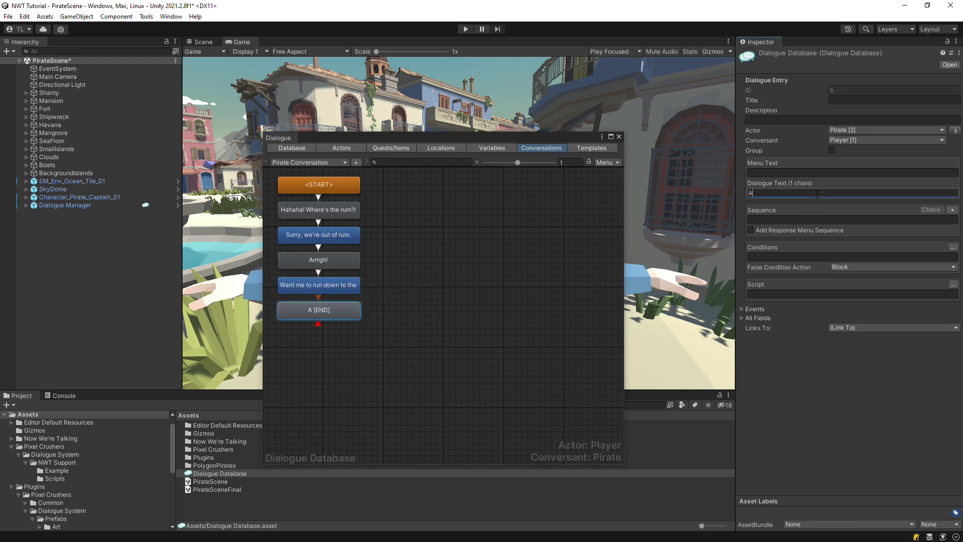
pyautogui.write('hah-arr!')
# Step: Add the final player line 'I'll take that as a yes.'
pyautogui.rightClick(324, 312)
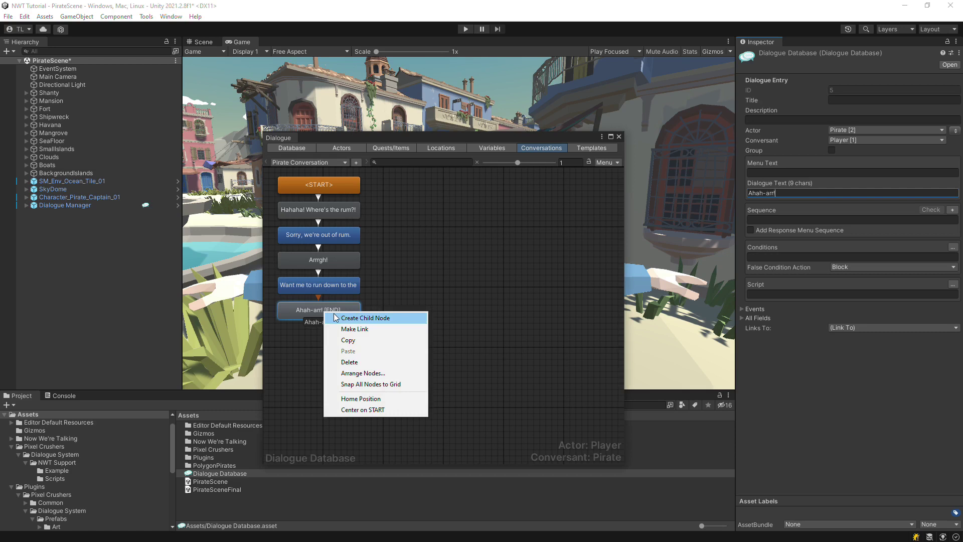
pyautogui.click(366, 318)
pyautogui.write("I'll take that as a yes.")
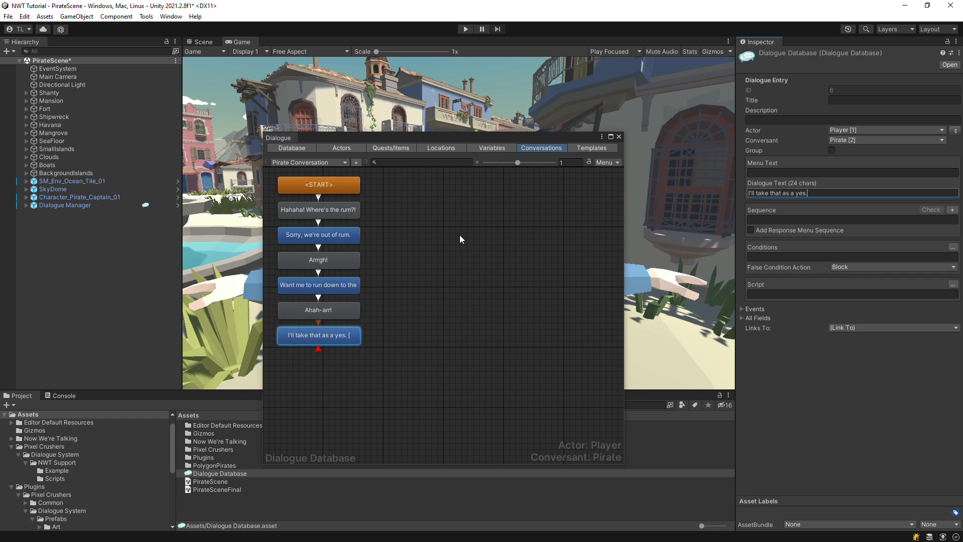
pyautogui.click(352, 262)
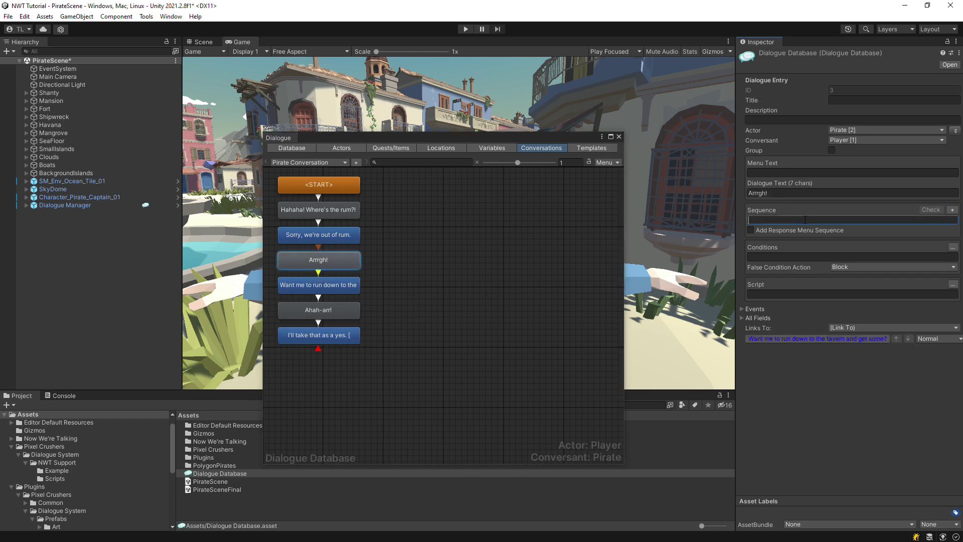
# Step: Set the Arrrgh! line's sequence to {{default}}; AnimatorPlay(angry)
pyautogui.write('{{default}};')
pyautogui.press('Return')
pyautogui.write('AnimatorPlay(angry')
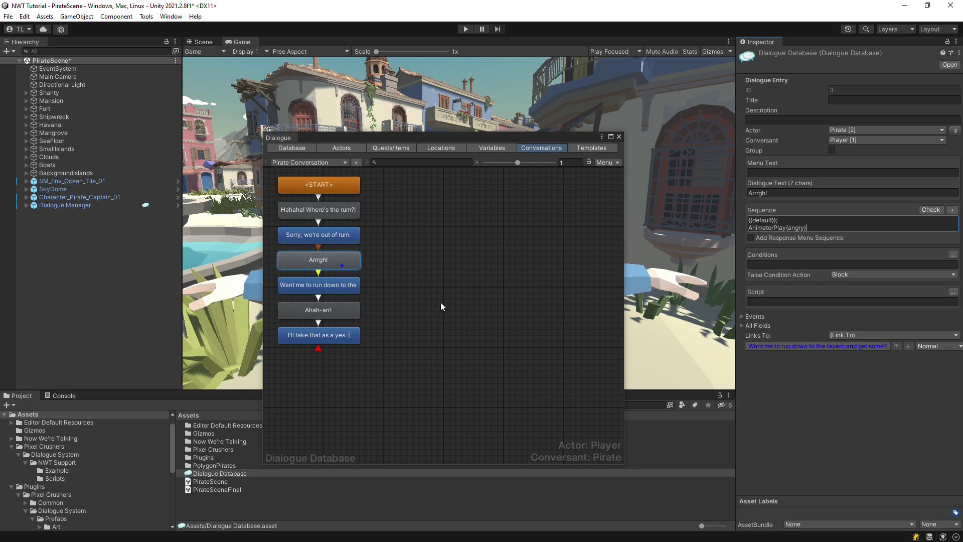
# Step: Set the Ahah-arr! line's sequence to {{default}}; AnimatorPlay(cheer)
pyautogui.click(347, 307)
pyautogui.click(771, 221)
pyautogui.write('{{default}};')
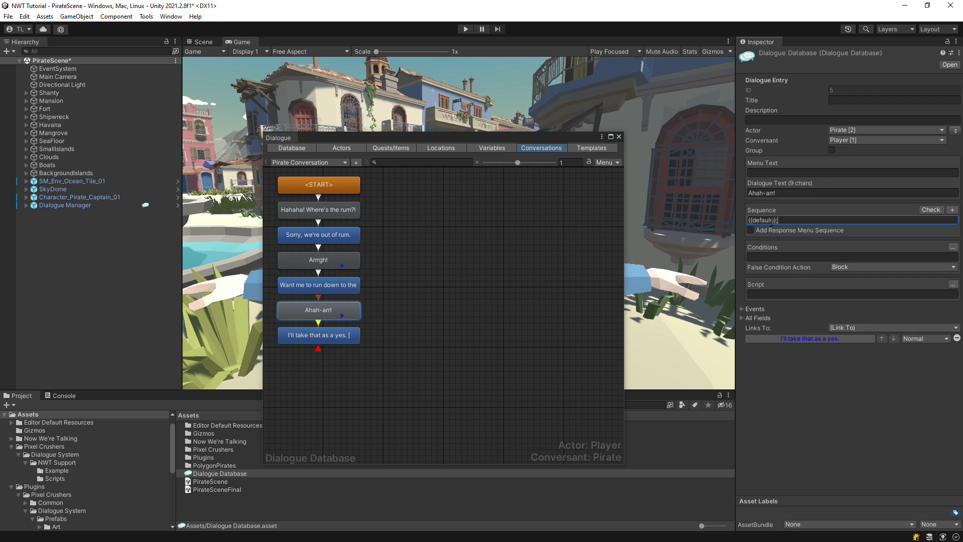
pyautogui.press('Return')
pyautogui.write('AnimatorPlay(cheer)')
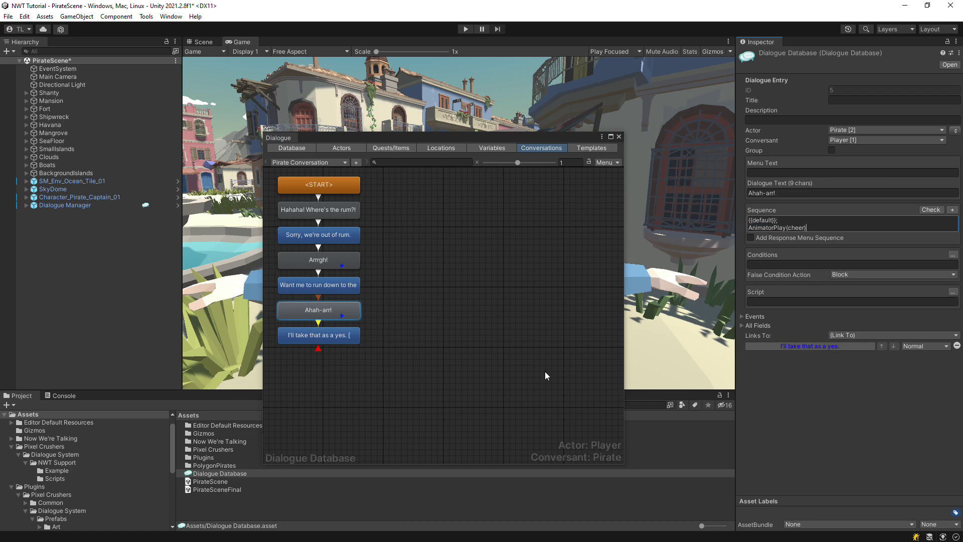
pyautogui.click(294, 150)
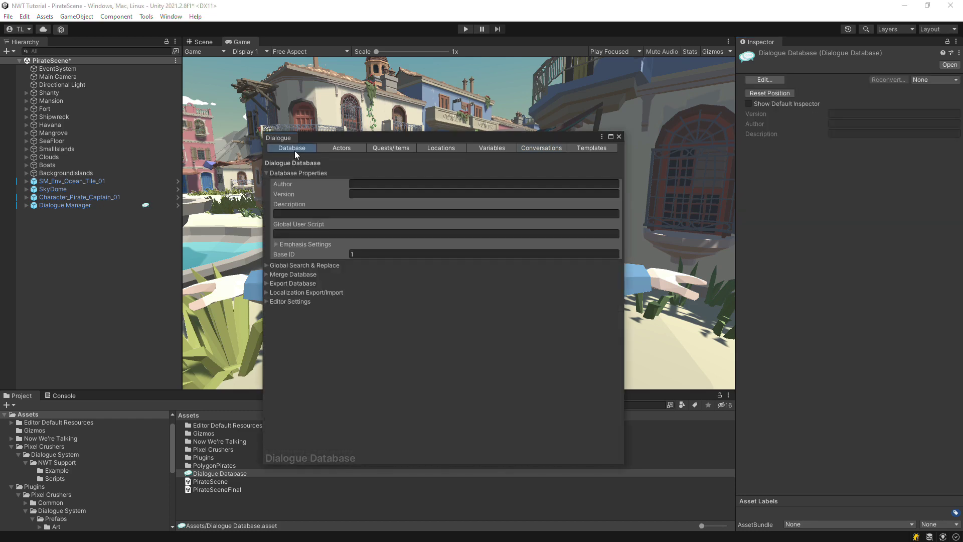
# Step: Export the database as a Voiceover Script to Assets/voiceover.csv, excluding items, locations and variables
pyautogui.click(306, 152)
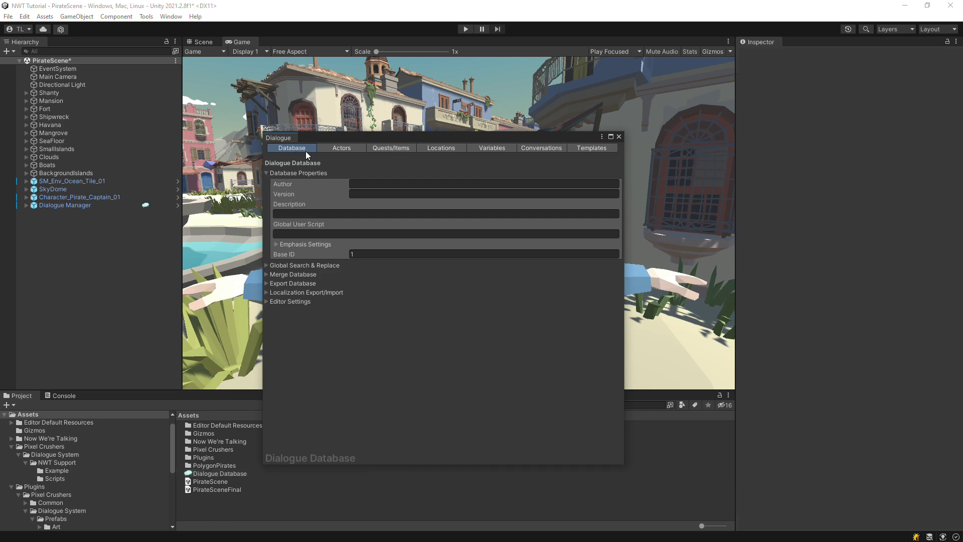
pyautogui.click(267, 284)
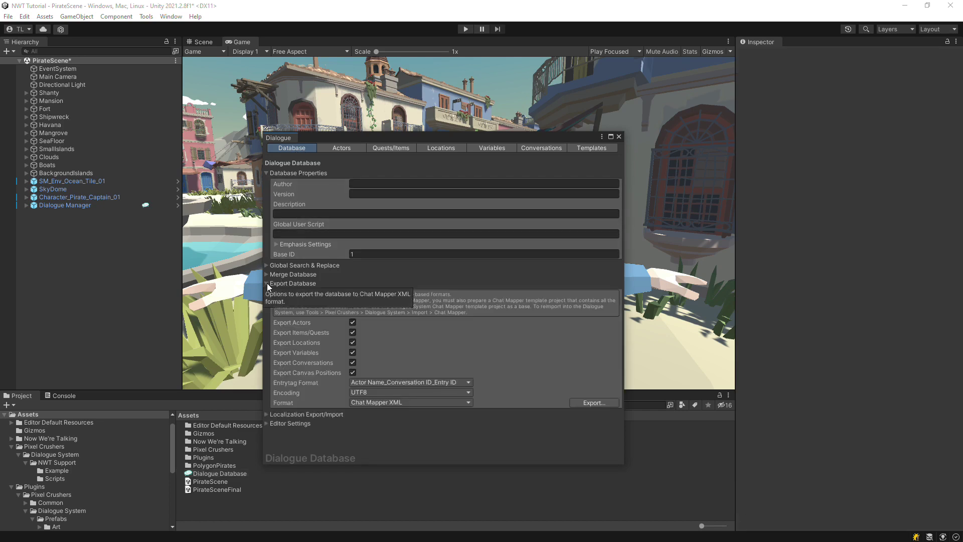
pyautogui.click(381, 402)
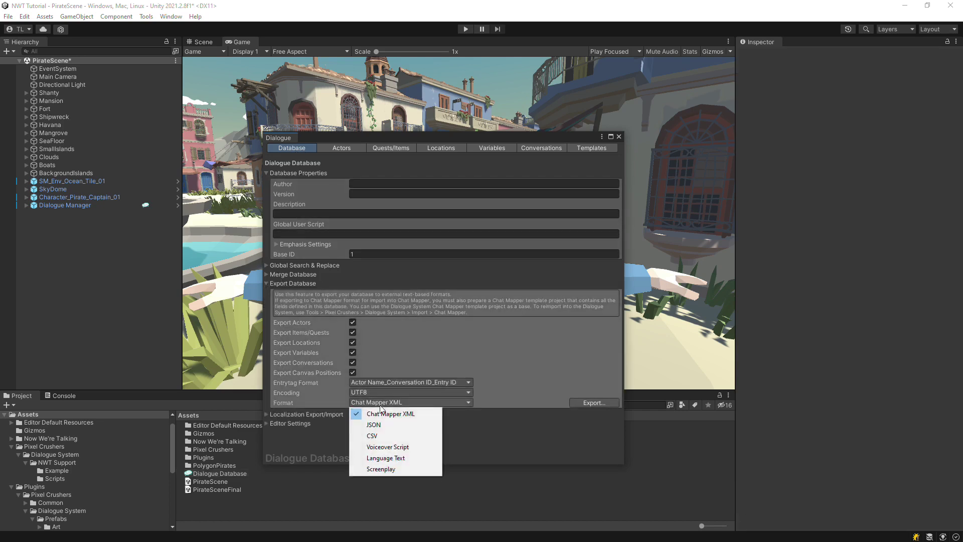
pyautogui.click(412, 446)
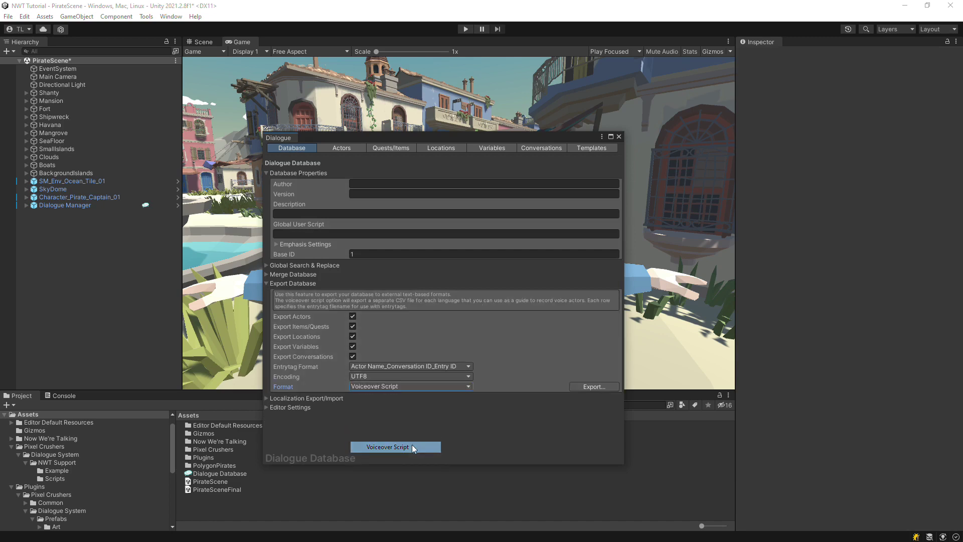
pyautogui.click(353, 326)
pyautogui.click(353, 336)
pyautogui.click(353, 347)
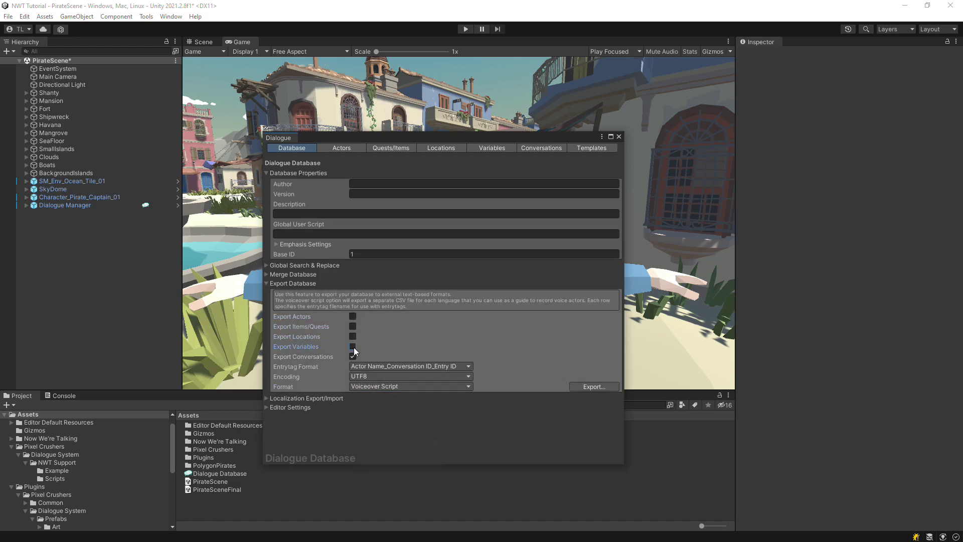
pyautogui.click(592, 387)
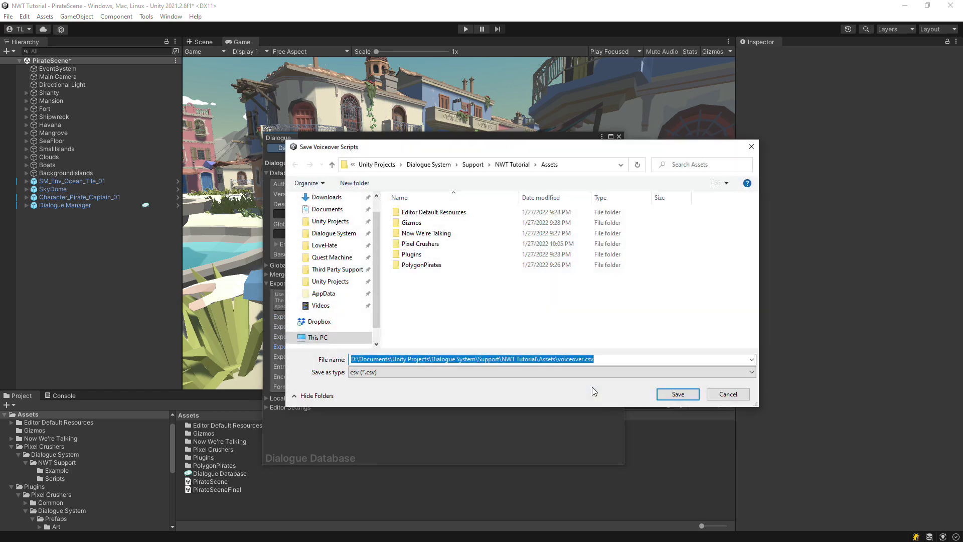
pyautogui.click(683, 395)
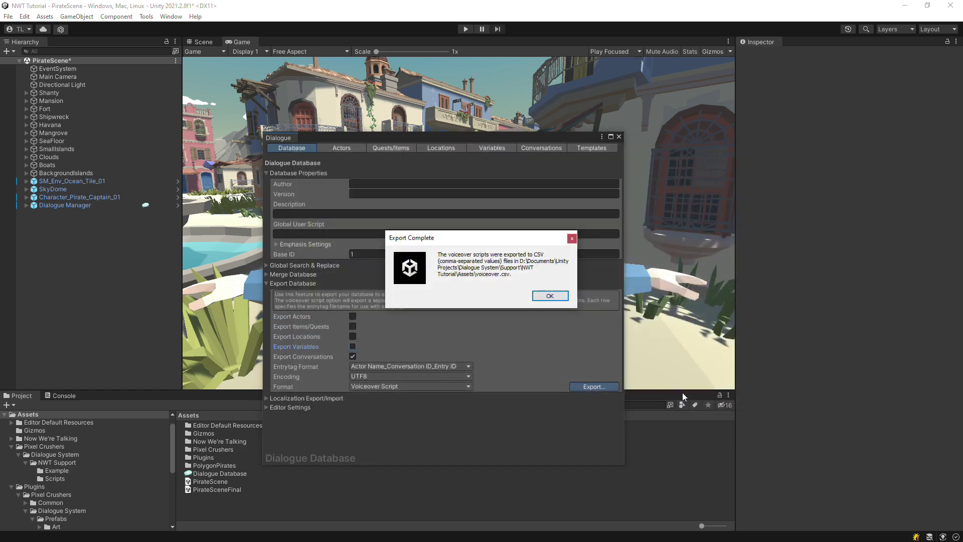
pyautogui.click(550, 296)
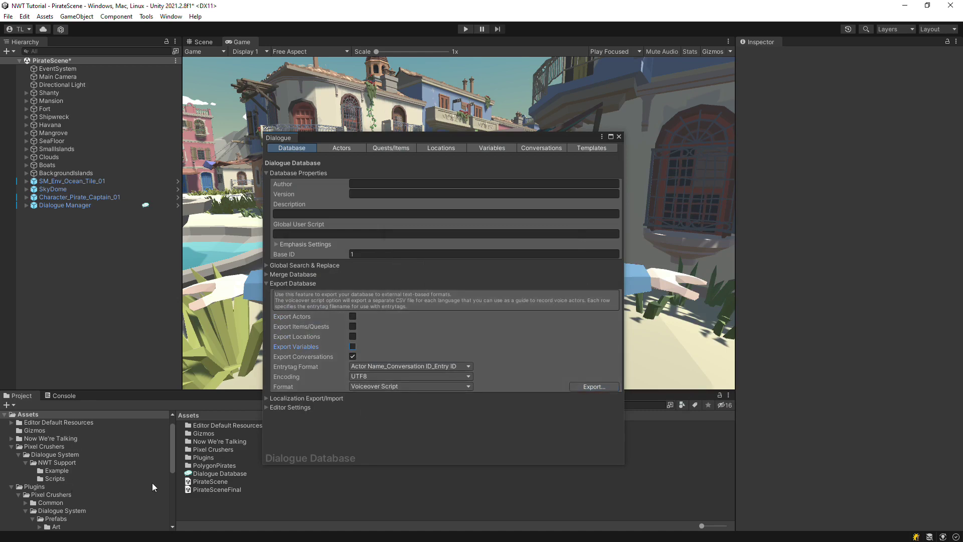
# Step: Refresh the Project to show voiceover.csv, check its entrytags, and close the Dialogue editor
pyautogui.rightClick(216, 501)
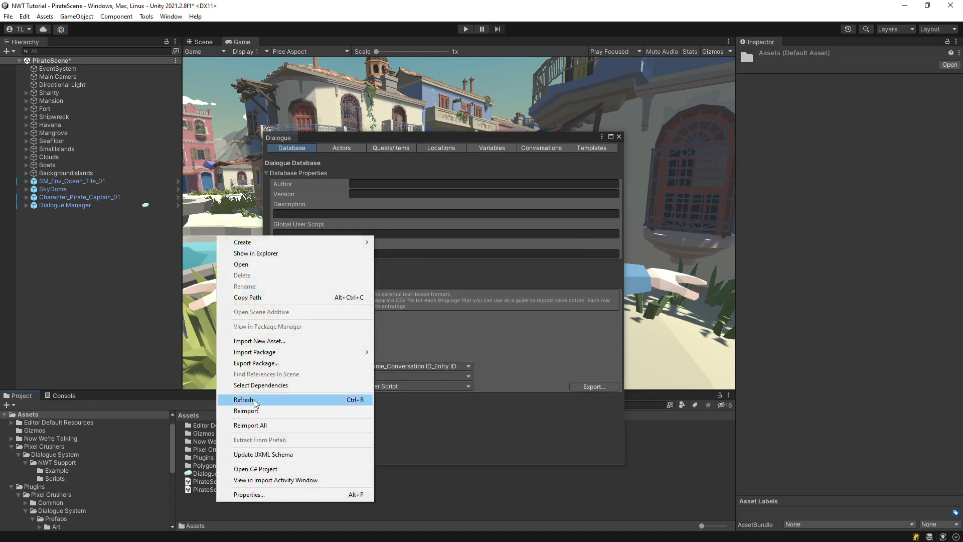
pyautogui.click(254, 399)
pyautogui.click(210, 498)
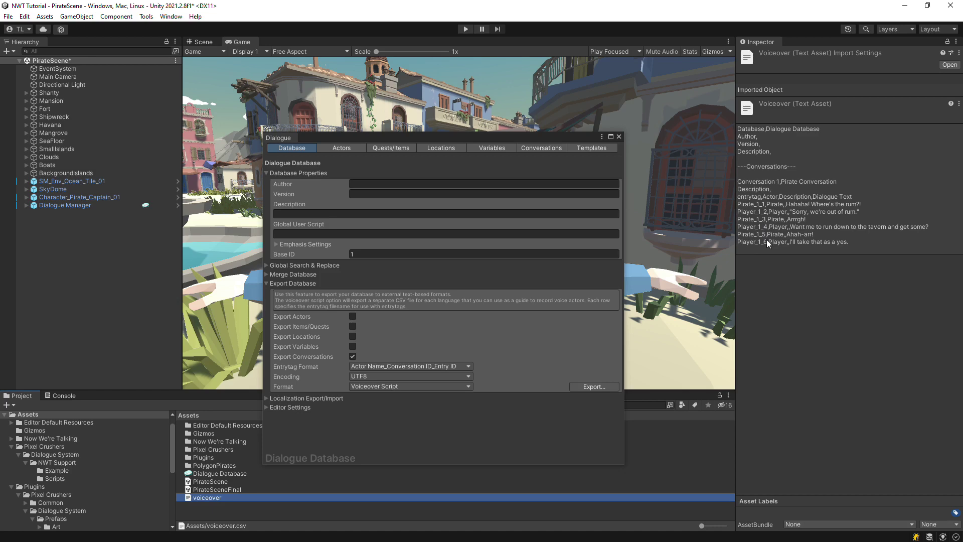
pyautogui.click(617, 136)
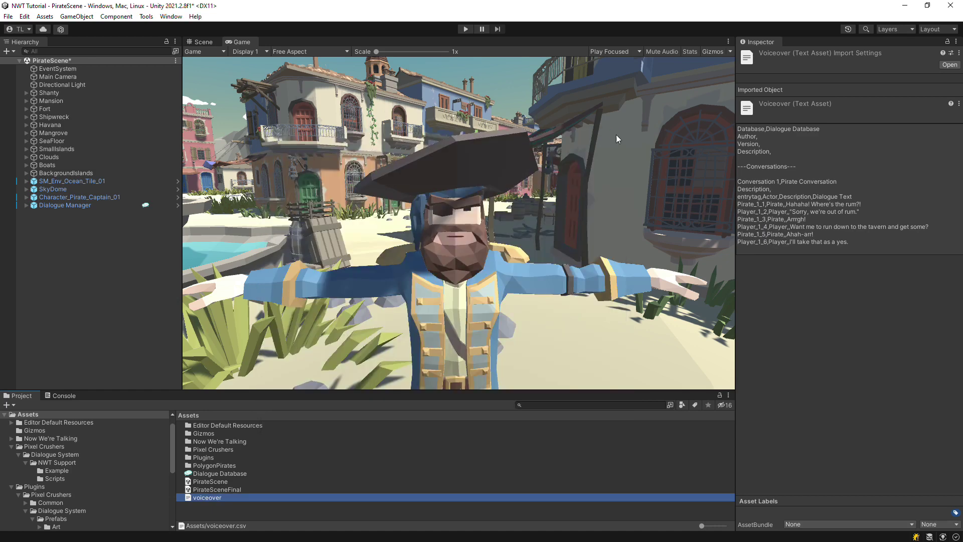
# Step: Select NowWe'reTalking and set its NPC_Phases size to 3
pyautogui.click(70, 52)
pyautogui.write('nwt')
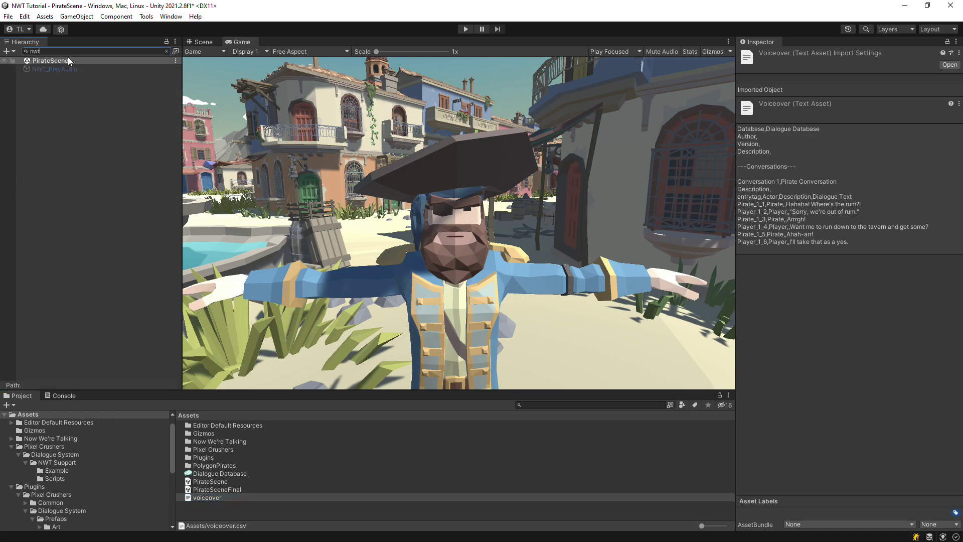
pyautogui.click(63, 69)
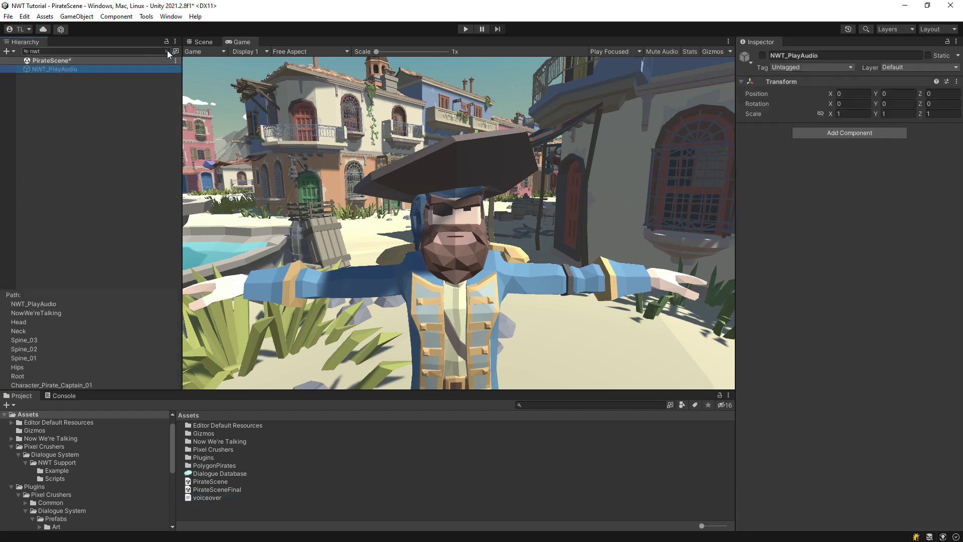
pyautogui.click(167, 51)
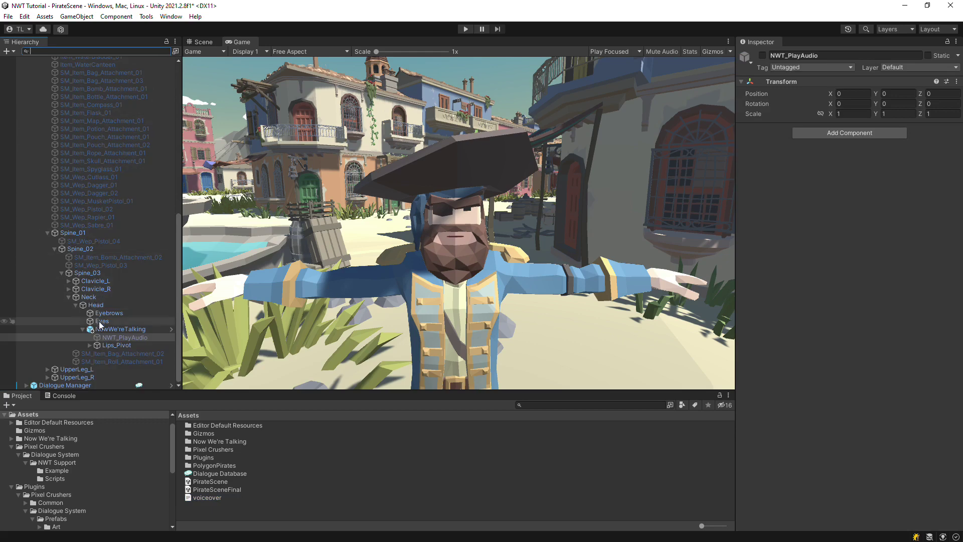
pyautogui.click(116, 329)
pyautogui.moveTo(954, 210); pyautogui.dragTo(927, 313)
pyautogui.click(934, 289)
pyautogui.write('3')
pyautogui.press('Return')
# Step: Name the three phases Pirate_1_1, Pirate_1_3 and Pirate_1_5
pyautogui.click(858, 312)
pyautogui.write('Pirate')
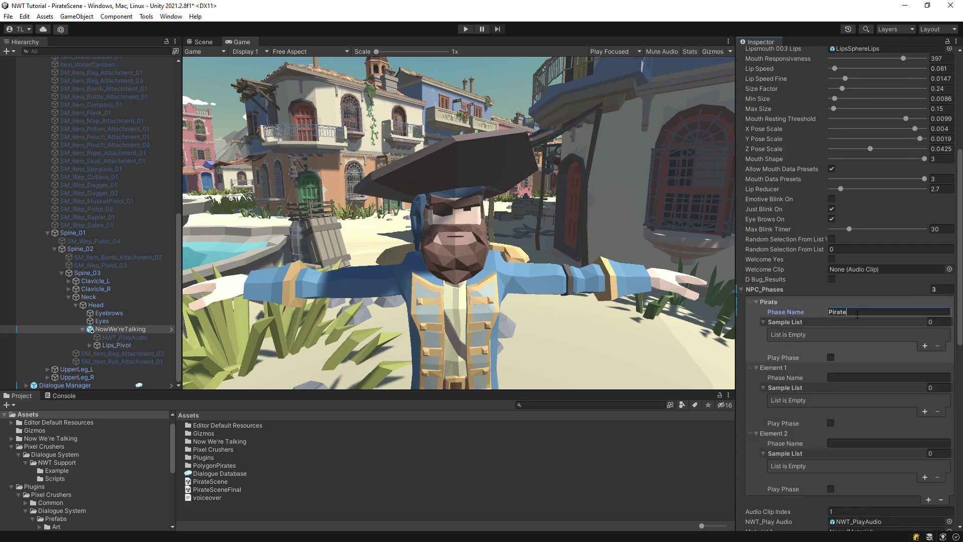
pyautogui.write('_1_')
pyautogui.press('Return')
pyautogui.hotkey('ctrl', 'c')
pyautogui.click(857, 312)
pyautogui.write('1')
pyautogui.click(863, 377)
pyautogui.hotkey('ctrl', 'v')
pyautogui.write('3')
pyautogui.click(859, 443)
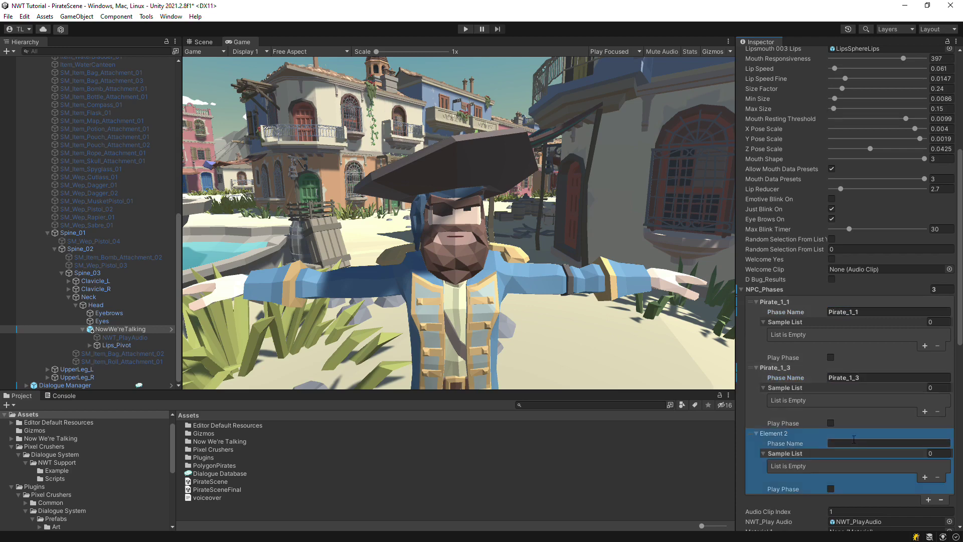
pyautogui.hotkey('ctrl', 'v')
pyautogui.write('5')
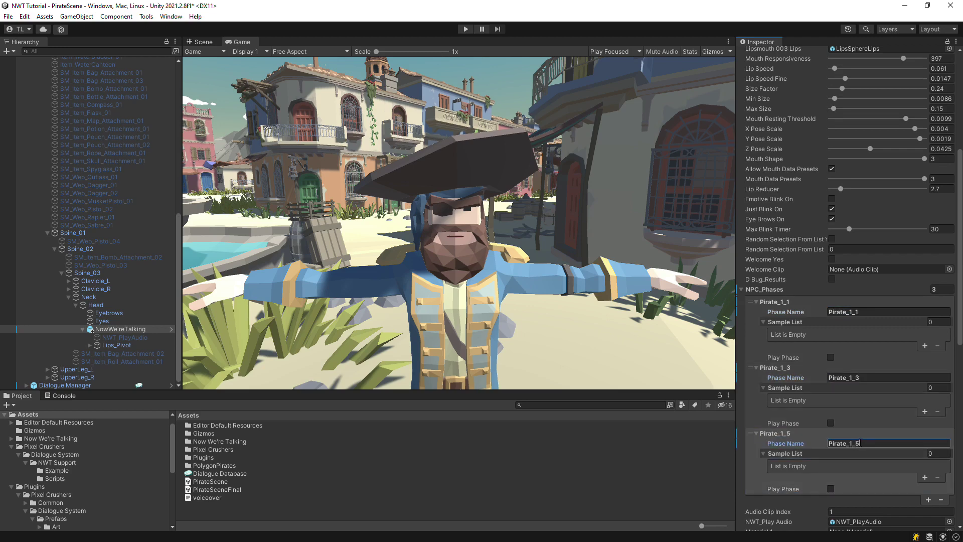
# Step: Give each phase one sample clip: Pirate_Mate_A_001, Pirate_Mate_B_001 and Pirate_Mate_C_001
pyautogui.click(925, 345)
pyautogui.click(924, 412)
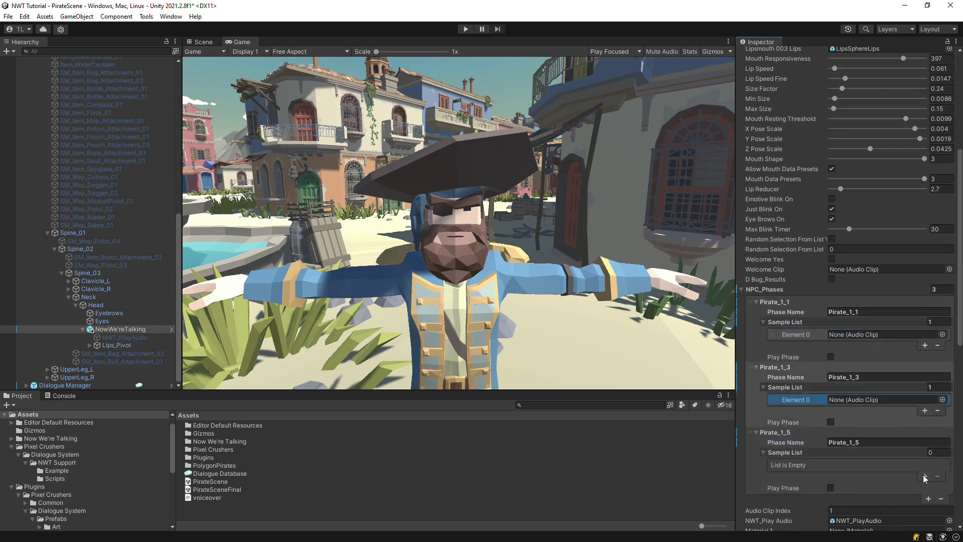
pyautogui.click(925, 476)
pyautogui.click(943, 334)
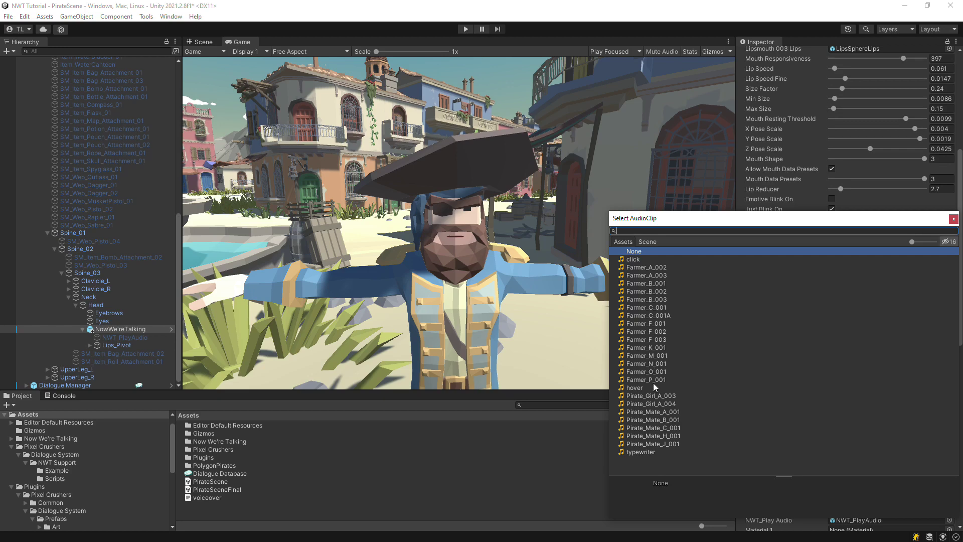
pyautogui.doubleClick(658, 412)
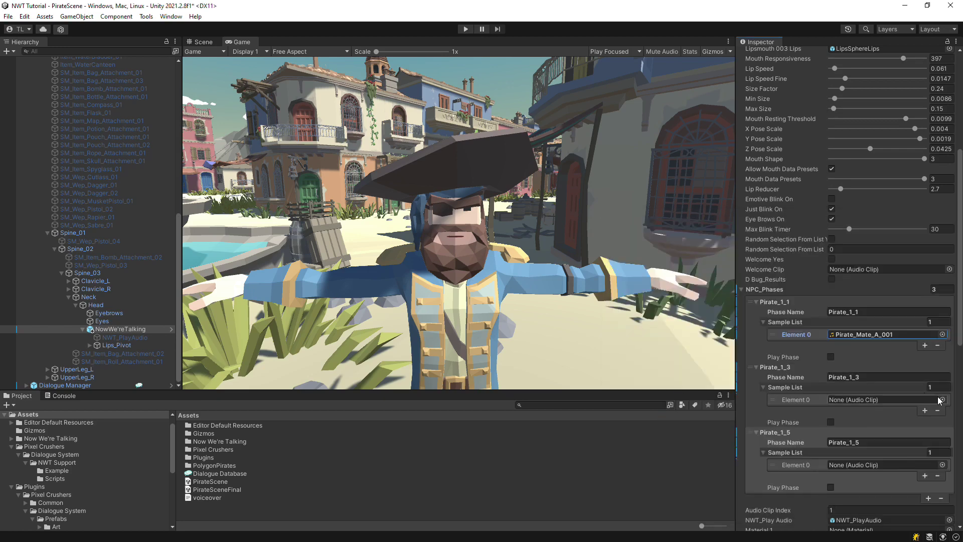
pyautogui.click(942, 400)
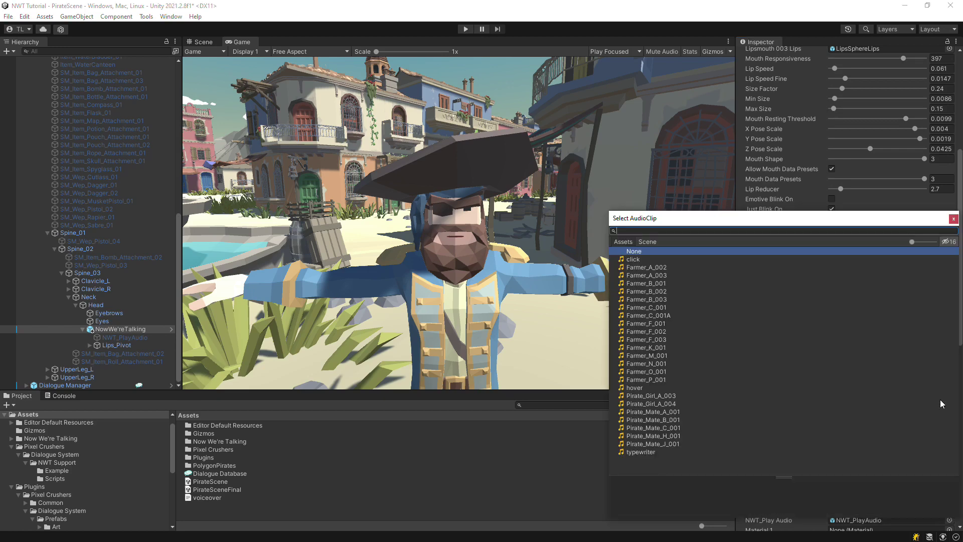
pyautogui.doubleClick(661, 421)
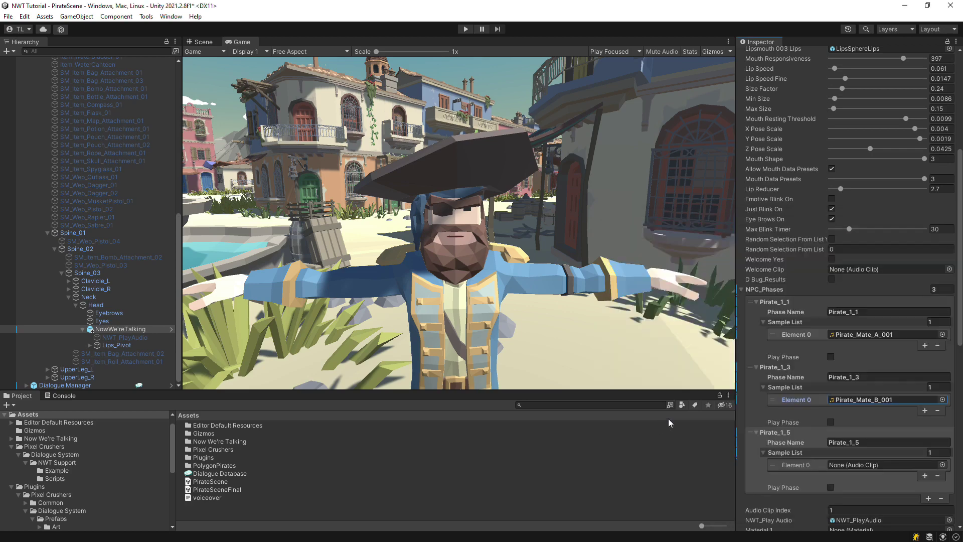
pyautogui.click(942, 464)
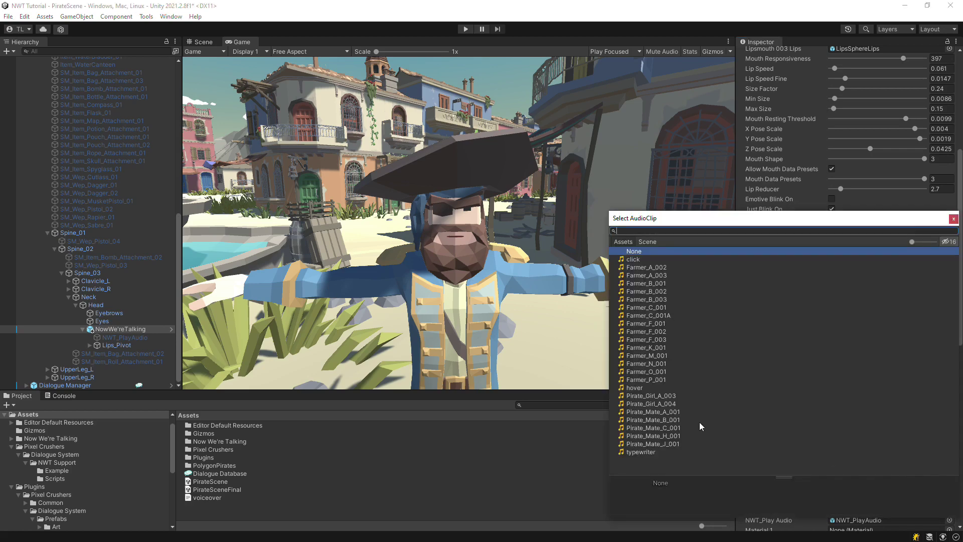
pyautogui.doubleClick(674, 428)
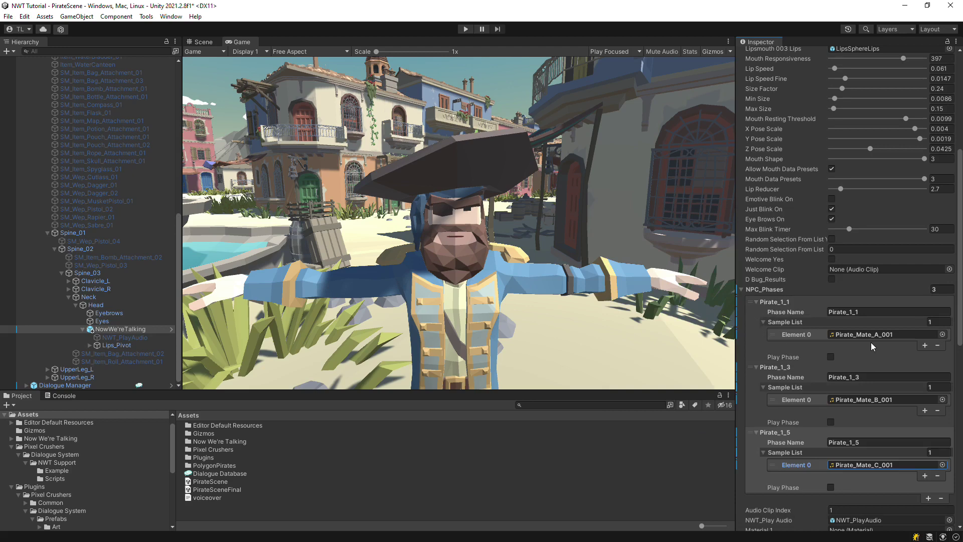
pyautogui.click(180, 235)
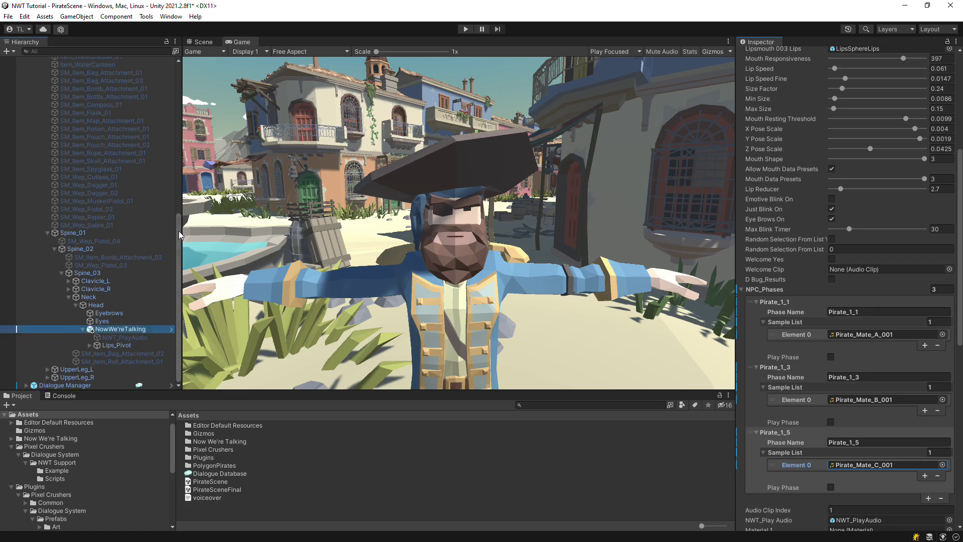
pyautogui.moveTo(180, 234); pyautogui.dragTo(179, 82)
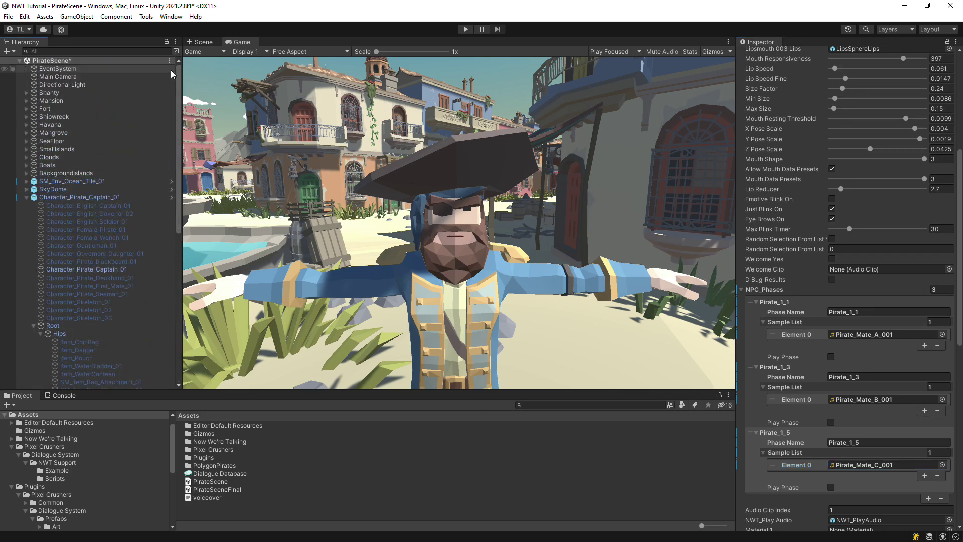
pyautogui.click(28, 198)
# Step: Append '; NWT(entrytag)' after Delay({{end}}) in the Dialogue Manager's Default Sequence
pyautogui.click(47, 206)
pyautogui.click(860, 295)
pyautogui.click(860, 295)
pyautogui.write('; ')
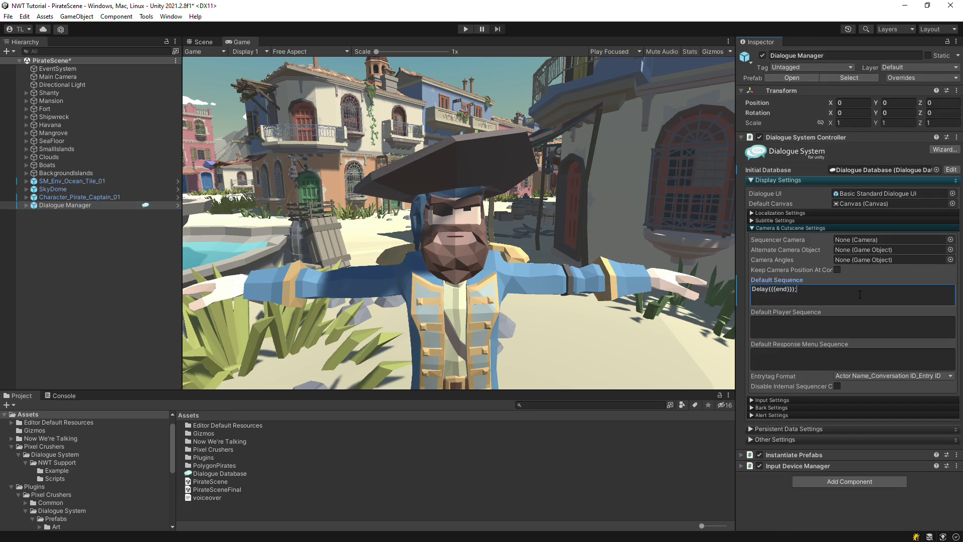
pyautogui.write('NWT(entrytag')
pyautogui.click(97, 197)
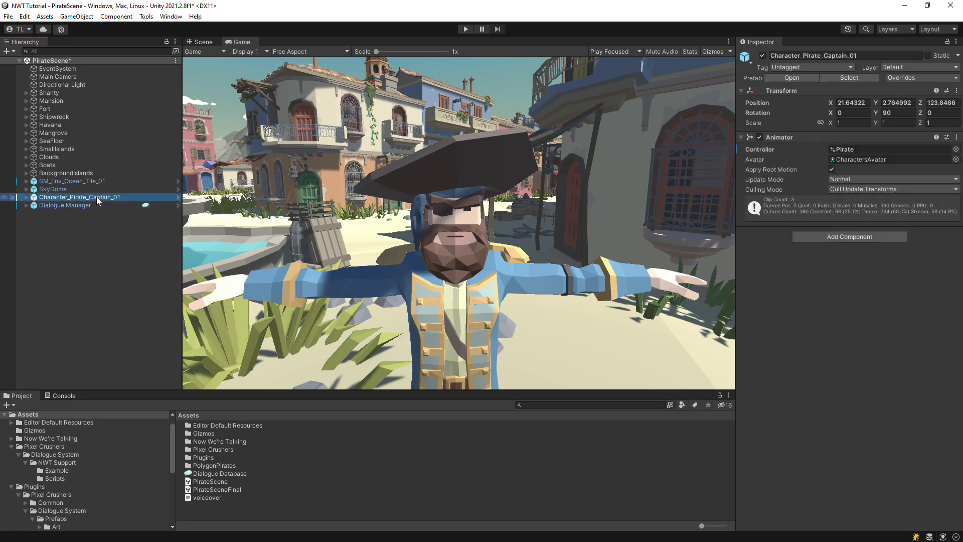
# Step: Add a Dialogue System Trigger to Character_Pirate_Captain_01, set to fire On Start
pyautogui.click(838, 237)
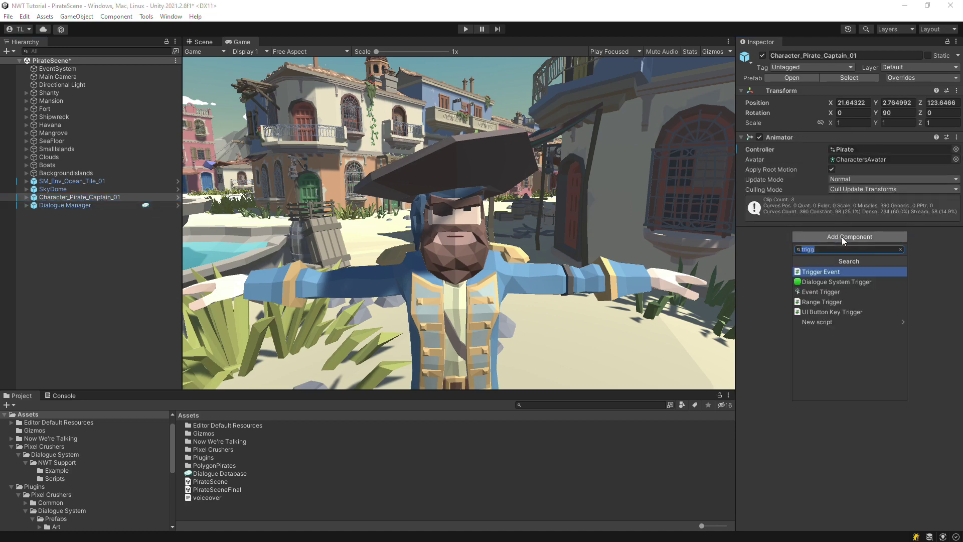
pyautogui.click(859, 282)
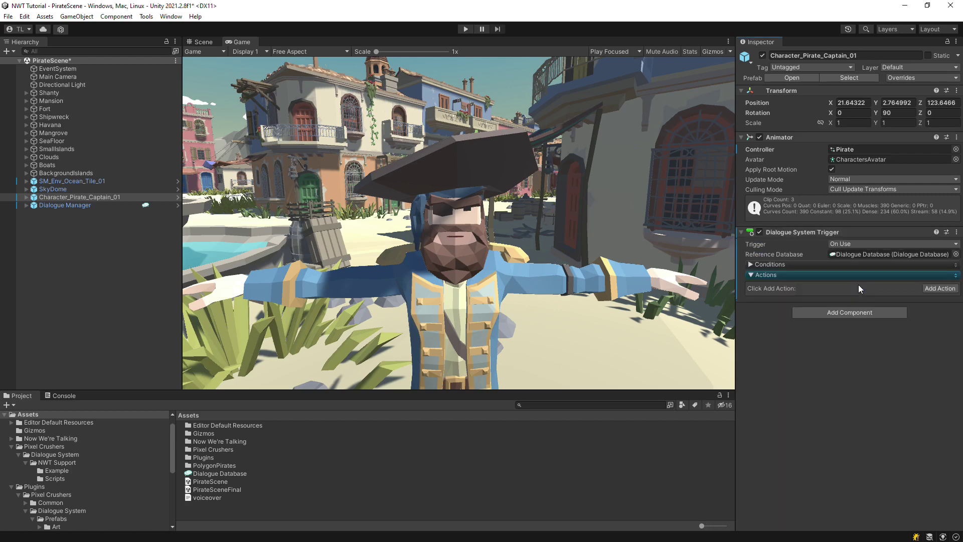
pyautogui.click(847, 243)
pyautogui.click(856, 278)
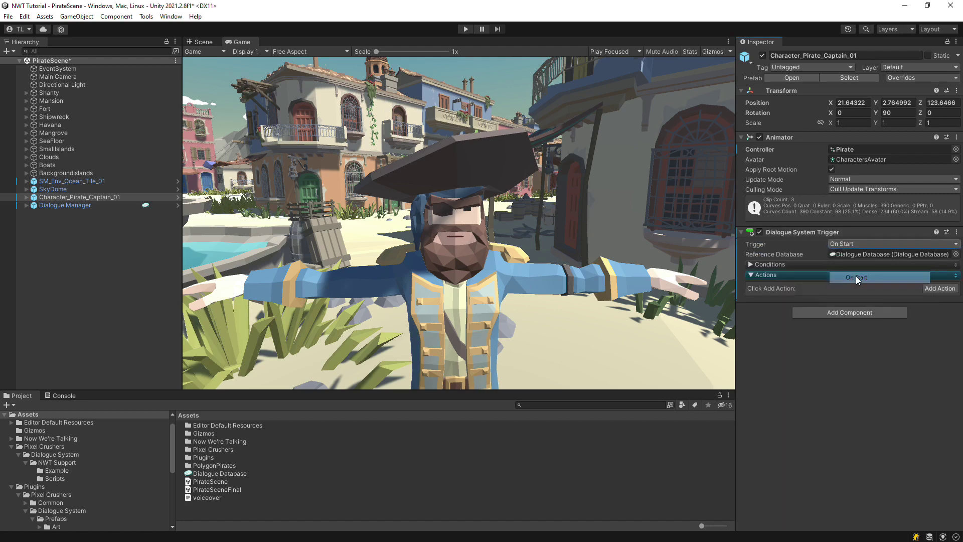
# Step: Give the trigger a Start Conversation action that starts Pirate Conversation
pyautogui.click(937, 289)
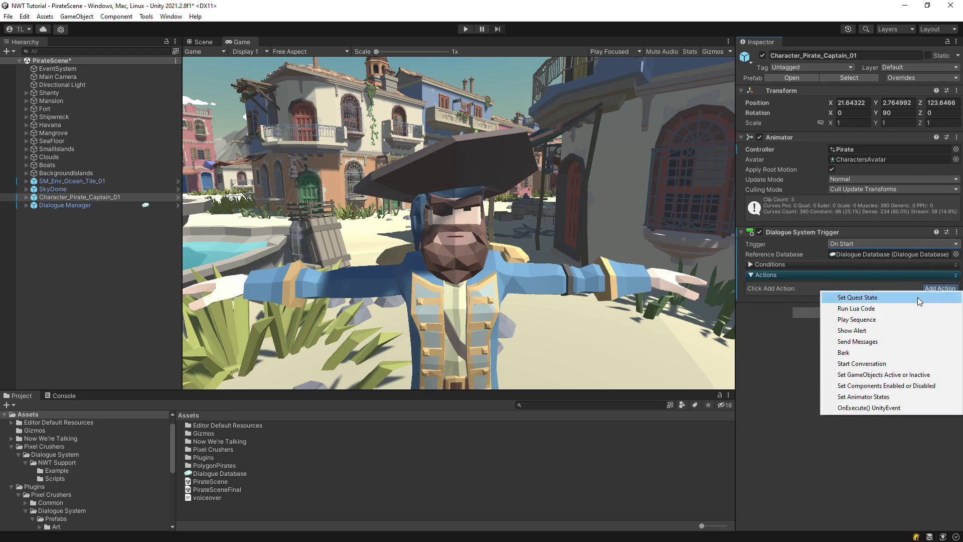
pyautogui.click(871, 362)
pyautogui.click(856, 309)
pyautogui.click(856, 320)
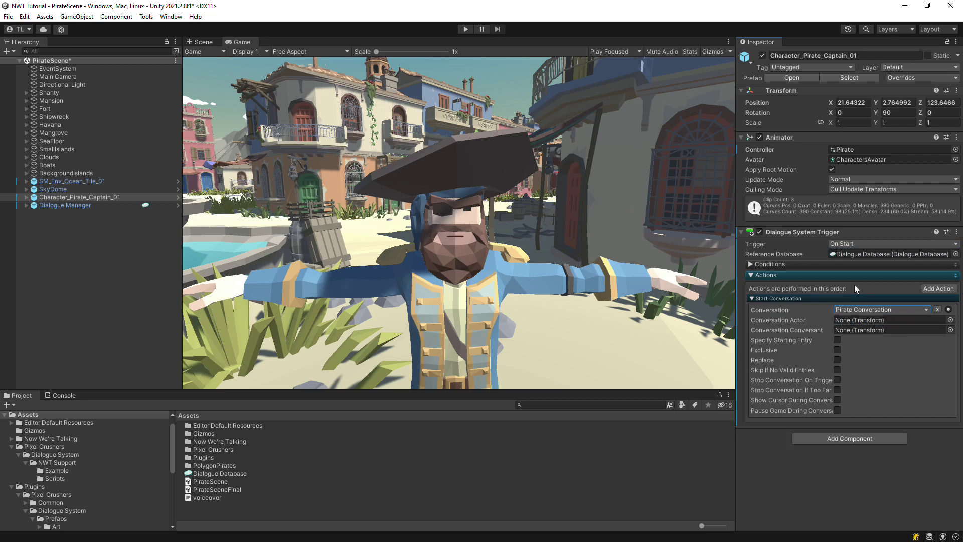
pyautogui.click(74, 206)
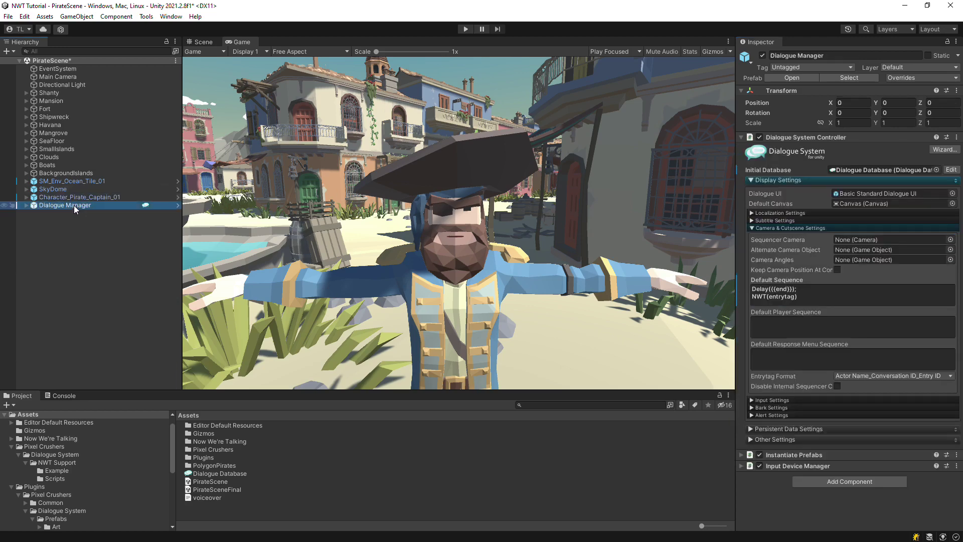
# Step: Set the Dialogue Manager's Dialogue UI to Letterbox Template Standard Dialogue UI, then play-test the conversation
pyautogui.scroll(-4, 83, 485)
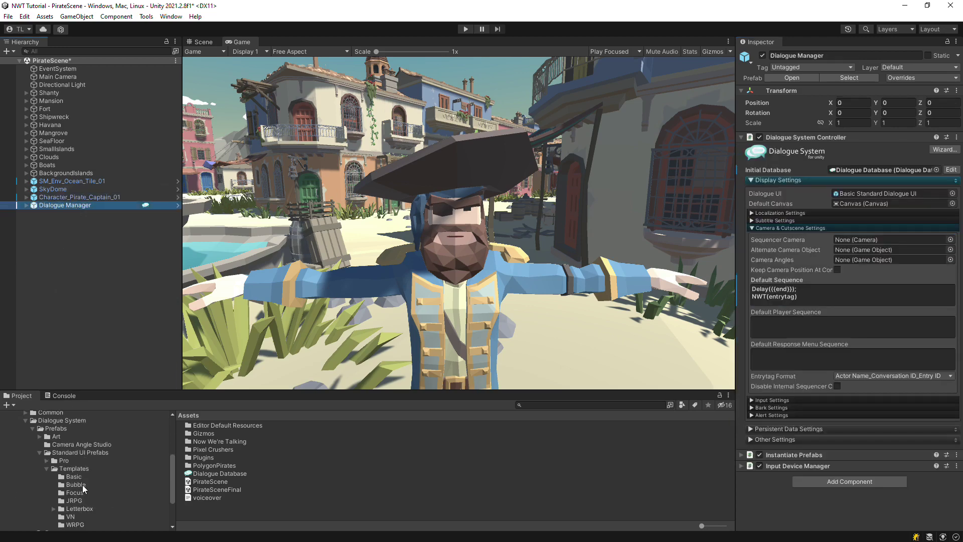
pyautogui.click(84, 510)
pyautogui.moveTo(215, 434); pyautogui.dragTo(893, 194)
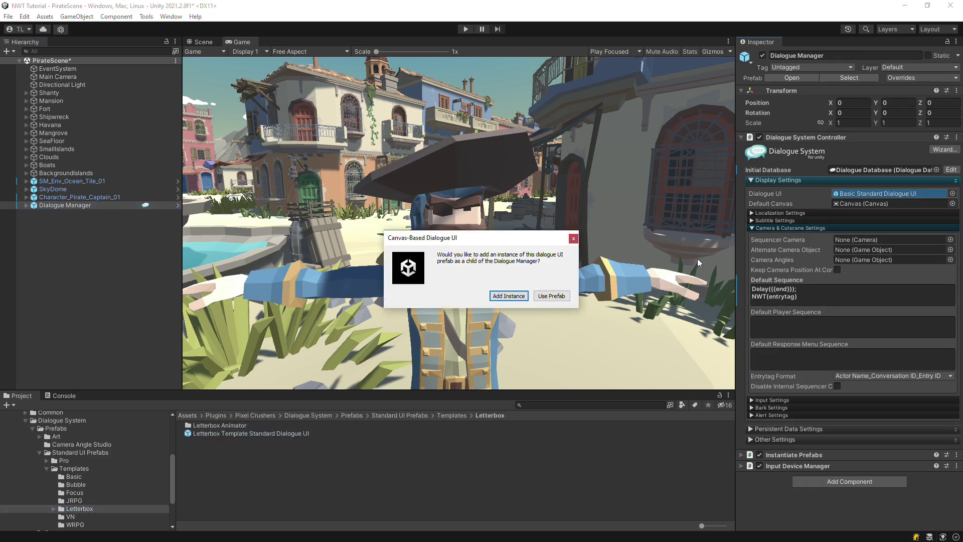
pyautogui.click(550, 297)
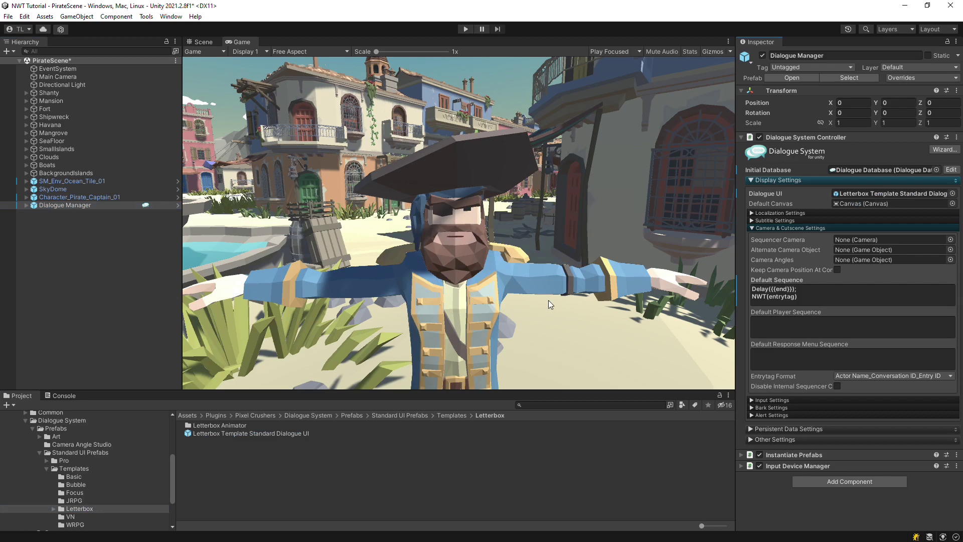
pyautogui.click(464, 28)
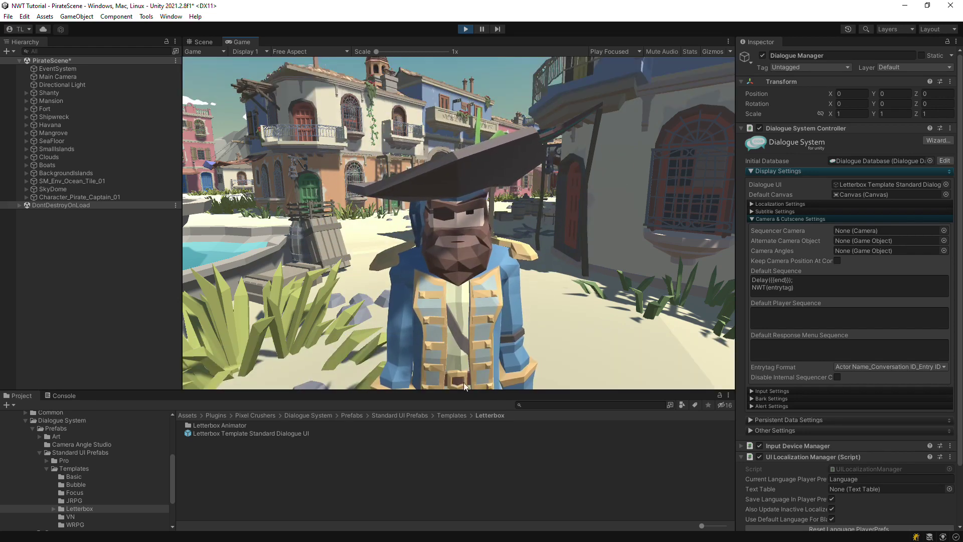
pyautogui.click(465, 29)
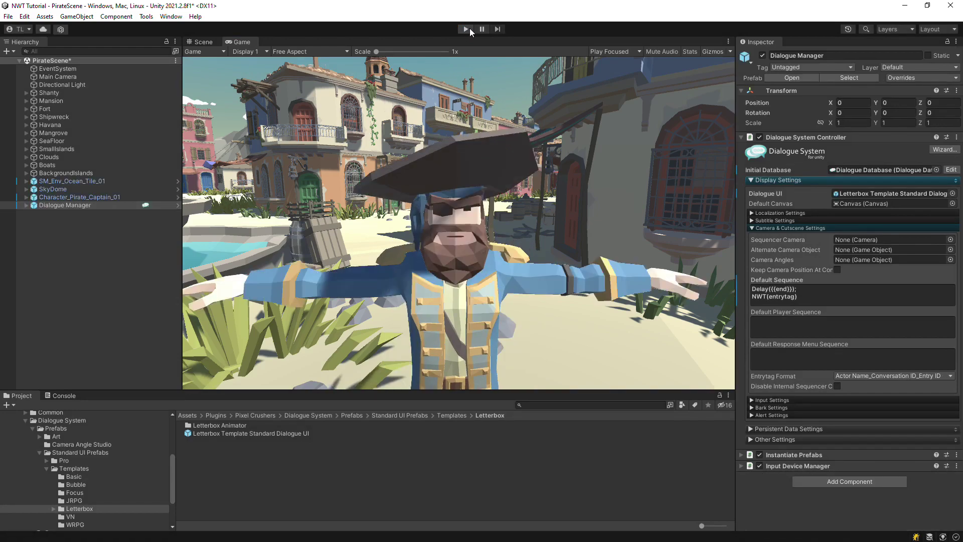